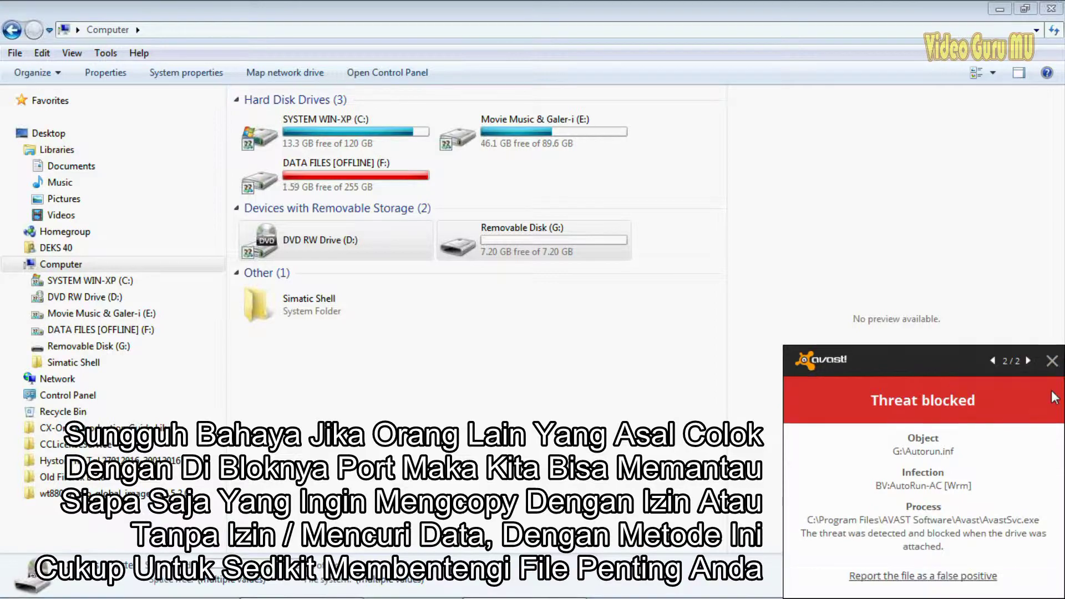
Step: Dismiss the antivirus alert and quick-format Removable Disk (G:) as FAT32 with a 32-kilobyte allocation unit size
{"action": "left_click", "coordinate": [1052, 361]}
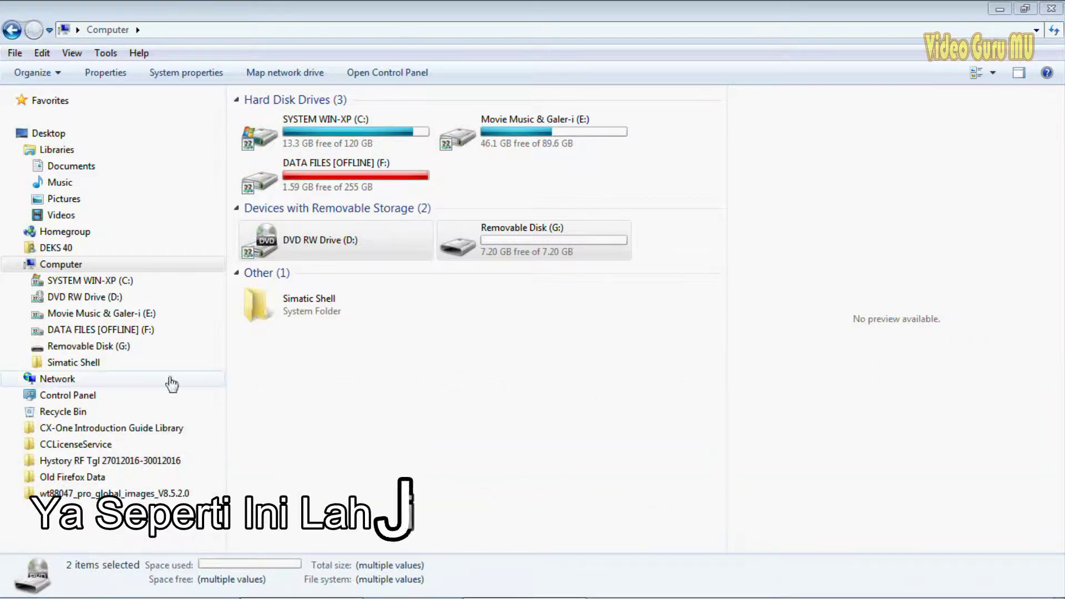
{"action": "right_click", "coordinate": [96, 347]}
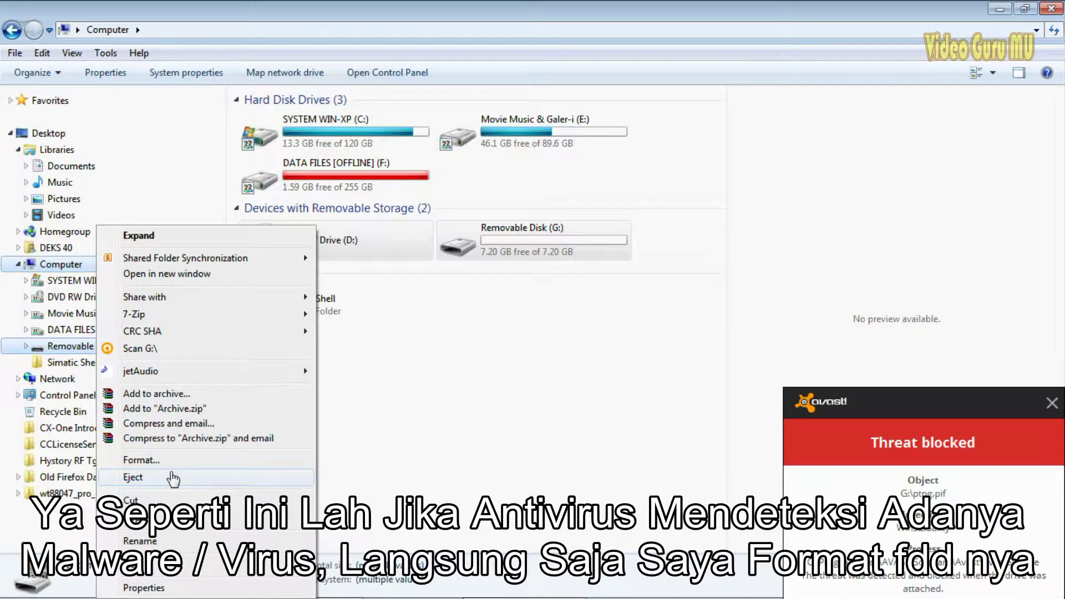
{"action": "left_click", "coordinate": [237, 459]}
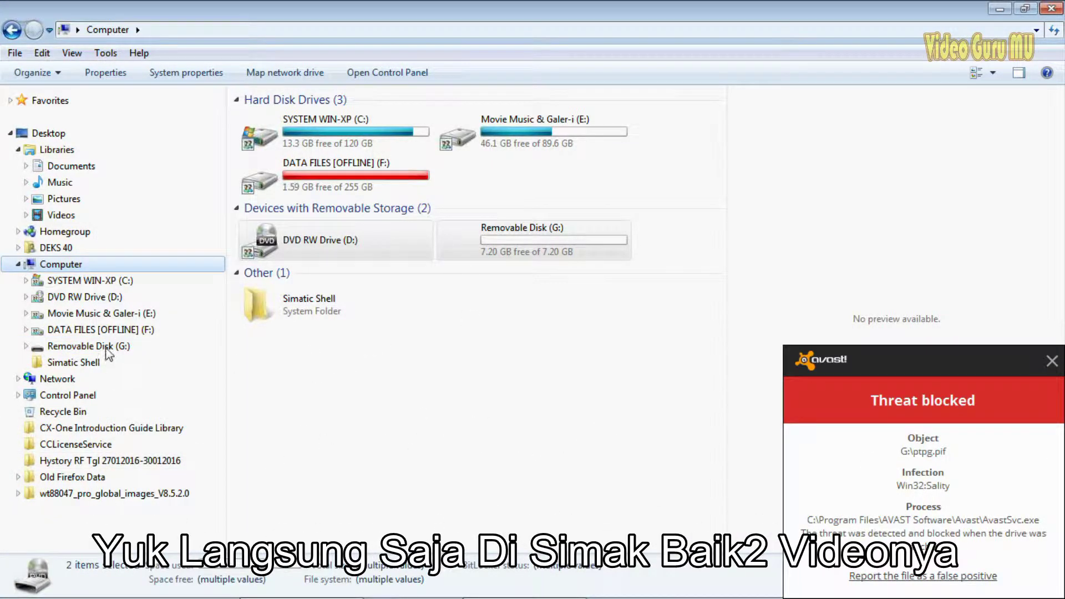
{"action": "left_click", "coordinate": [165, 496]}
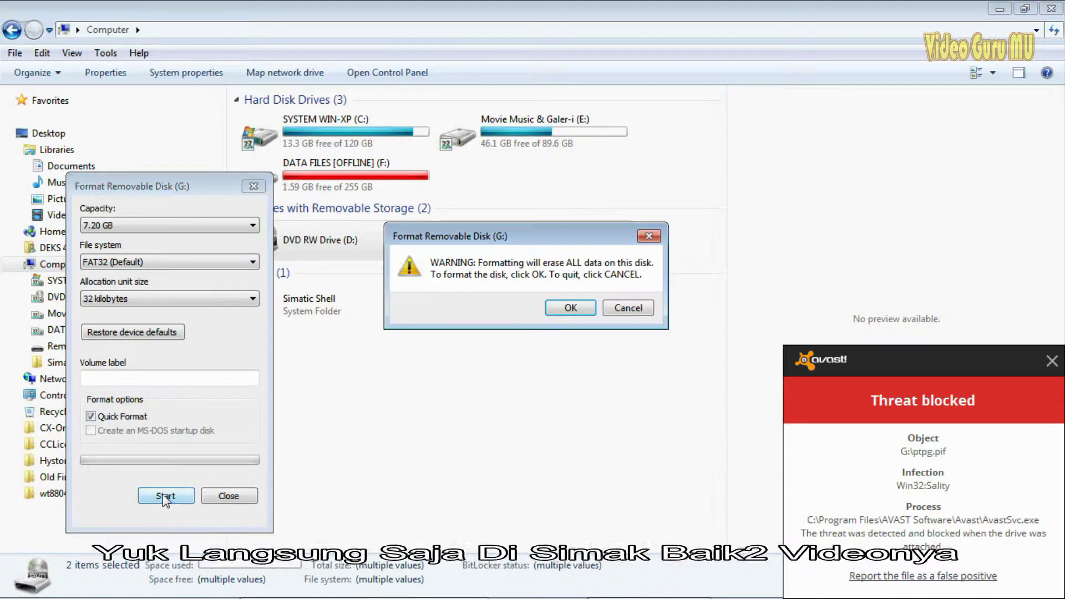
{"action": "left_click", "coordinate": [577, 311]}
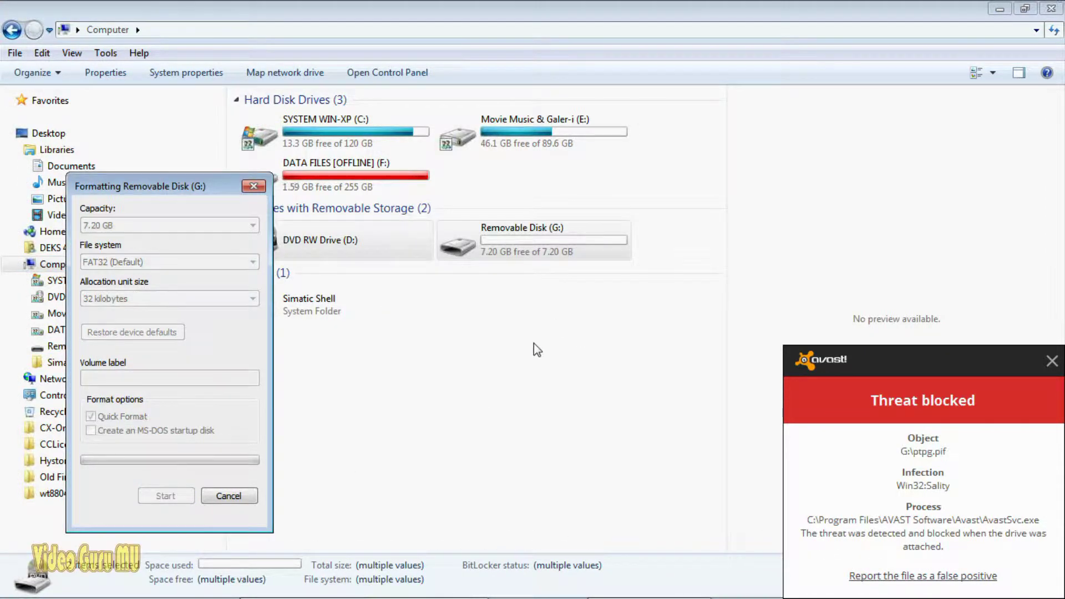
{"action": "left_click", "coordinate": [623, 306]}
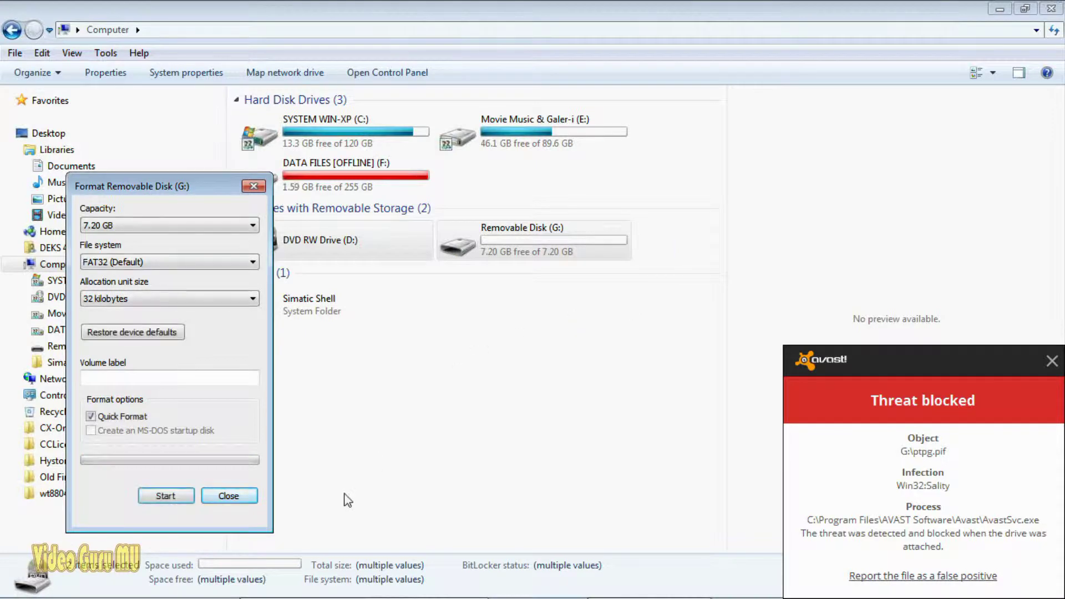
{"action": "left_click", "coordinate": [228, 496]}
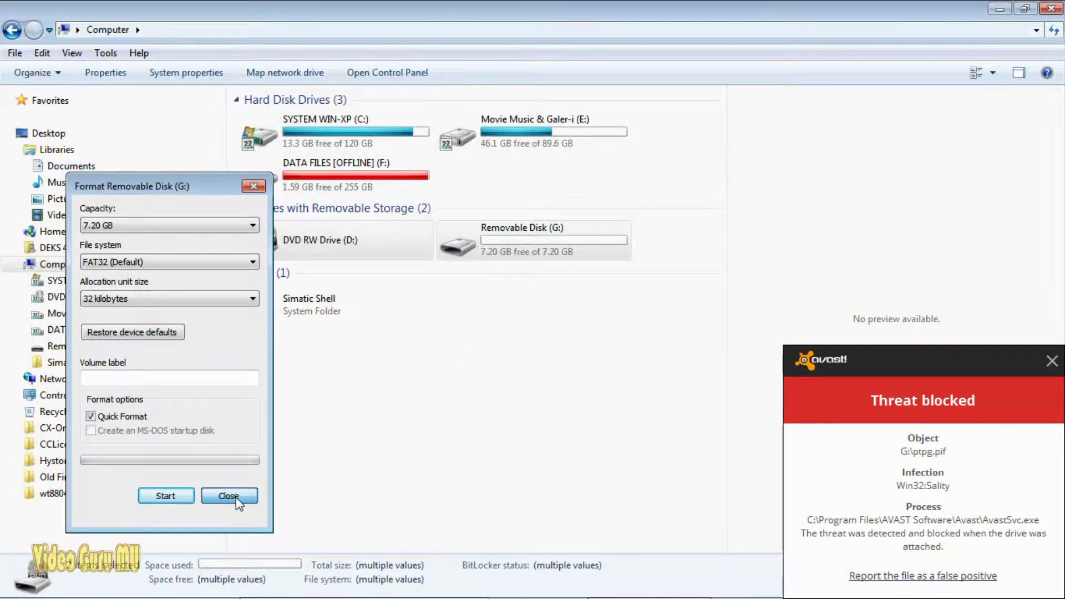
Step: Check the contents of Removable Disk (G:), and open the Data Motor AC folder inside Galery on drive E:
{"action": "left_click", "coordinate": [82, 352]}
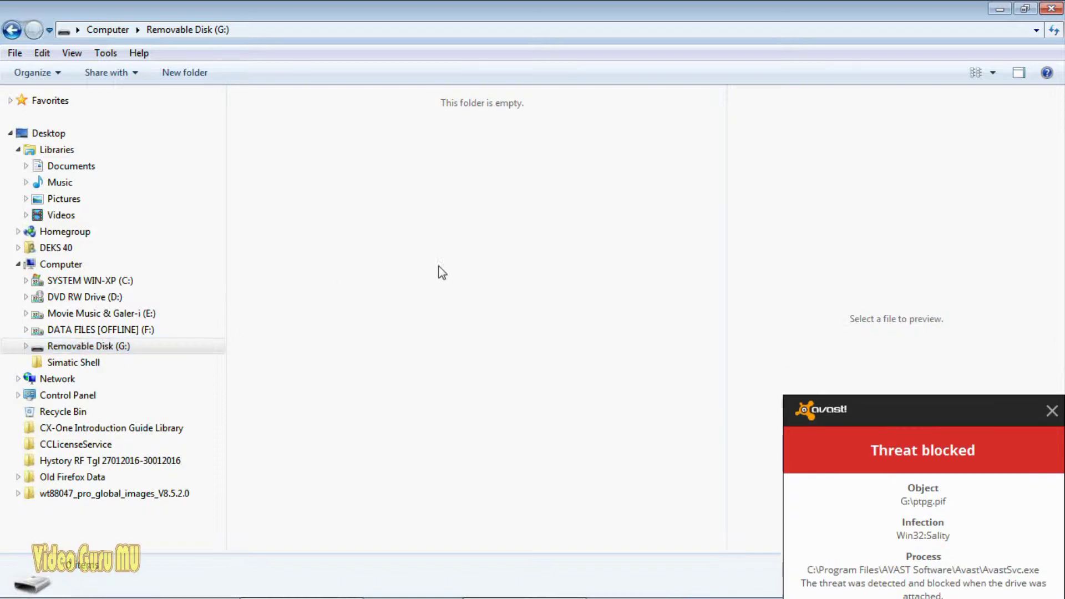
{"action": "right_click", "coordinate": [411, 229]}
{"action": "left_click", "coordinate": [167, 313]}
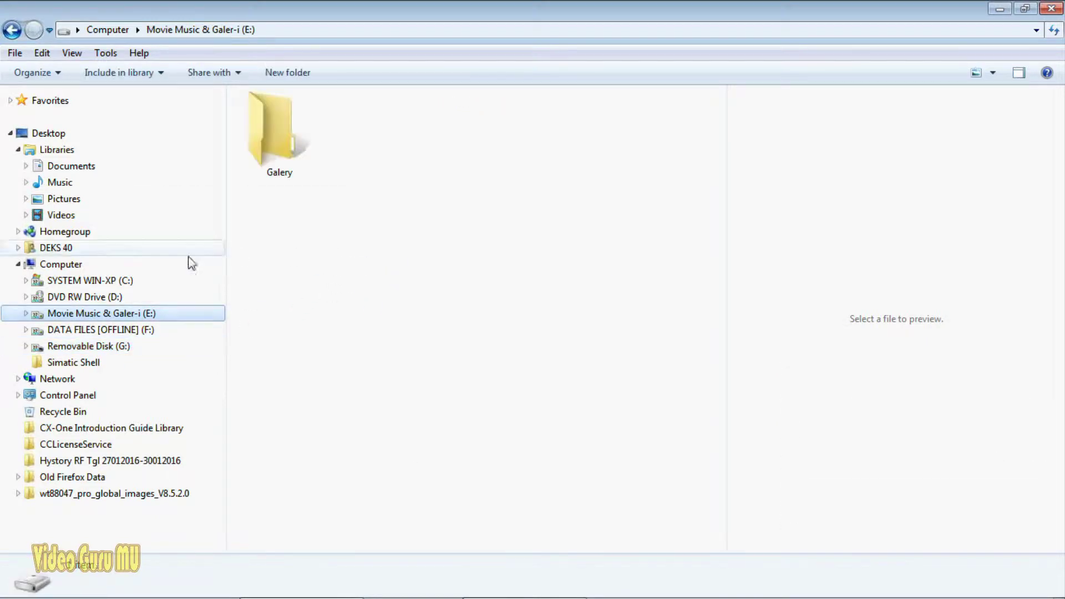
{"action": "double_click", "coordinate": [301, 172]}
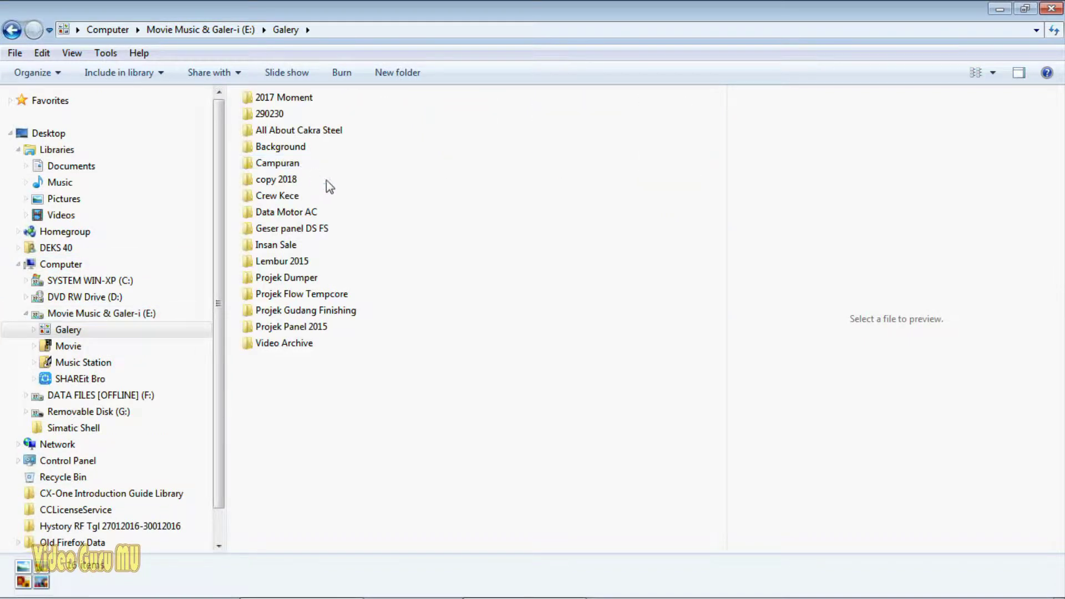
{"action": "double_click", "coordinate": [288, 214]}
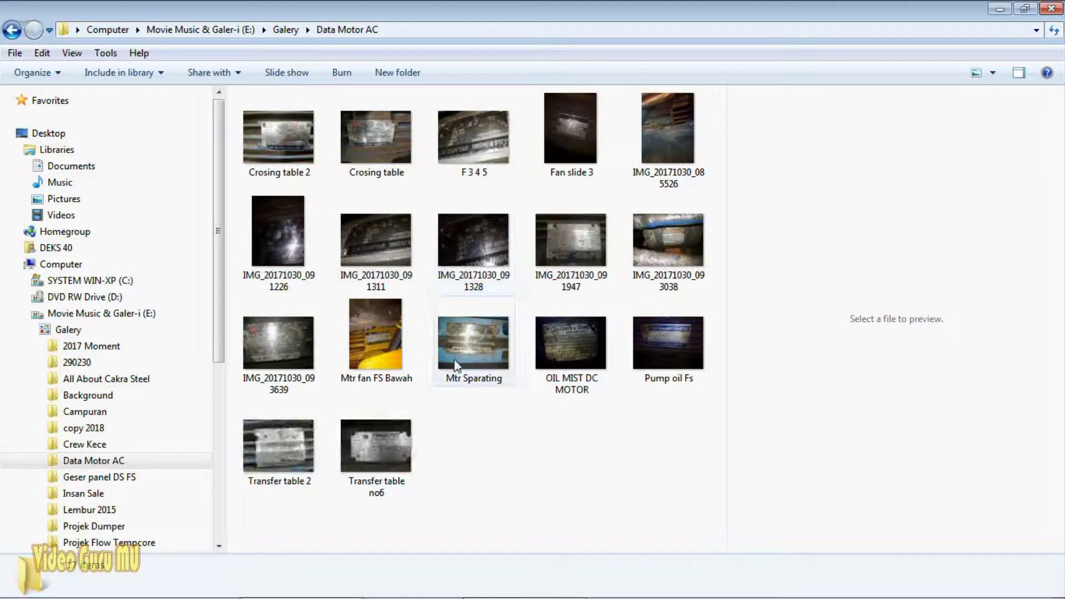
Step: Copy the Transfer table no6 image from the Data Motor AC folder onto Removable Disk (G:)
{"action": "left_click", "coordinate": [409, 435]}
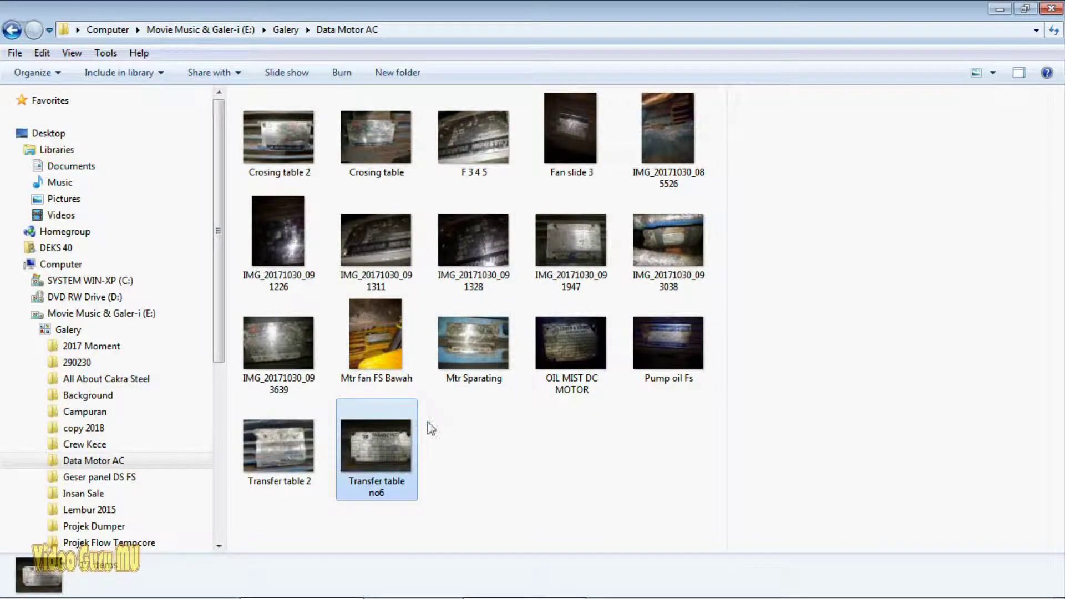
{"action": "right_click", "coordinate": [392, 427]}
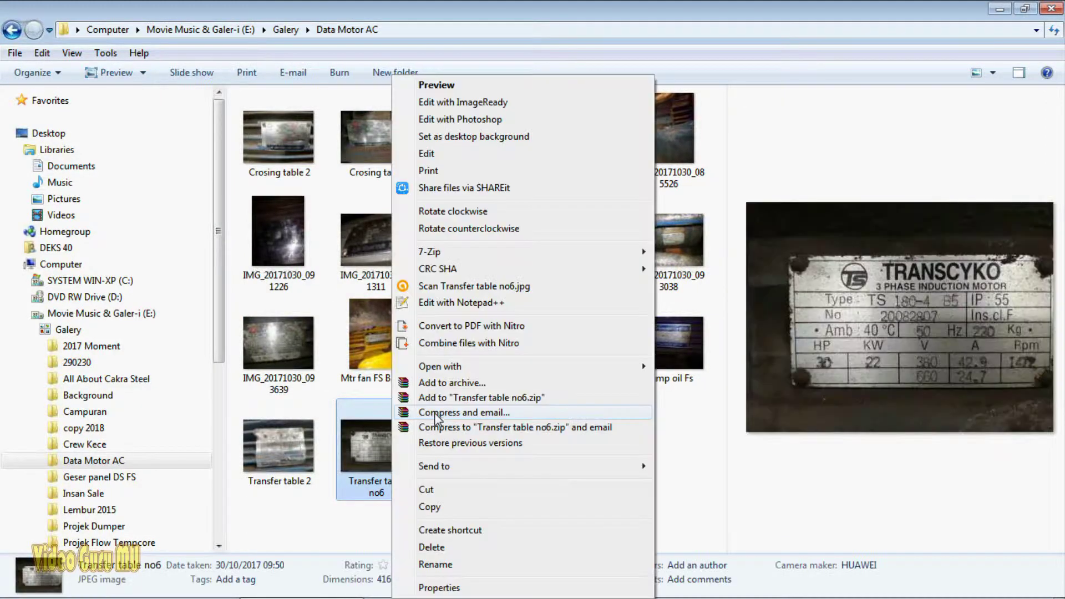
{"action": "left_click", "coordinate": [460, 505]}
{"action": "scroll", "coordinate": [219, 388], "scroll_direction": "down", "scroll_amount": 5}
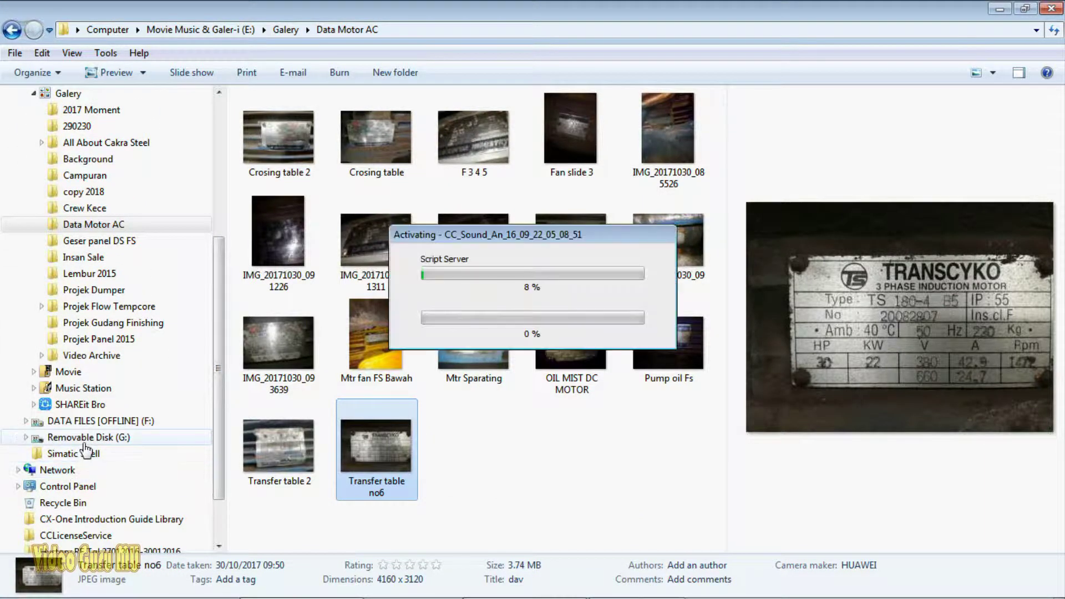
{"action": "left_click", "coordinate": [134, 438]}
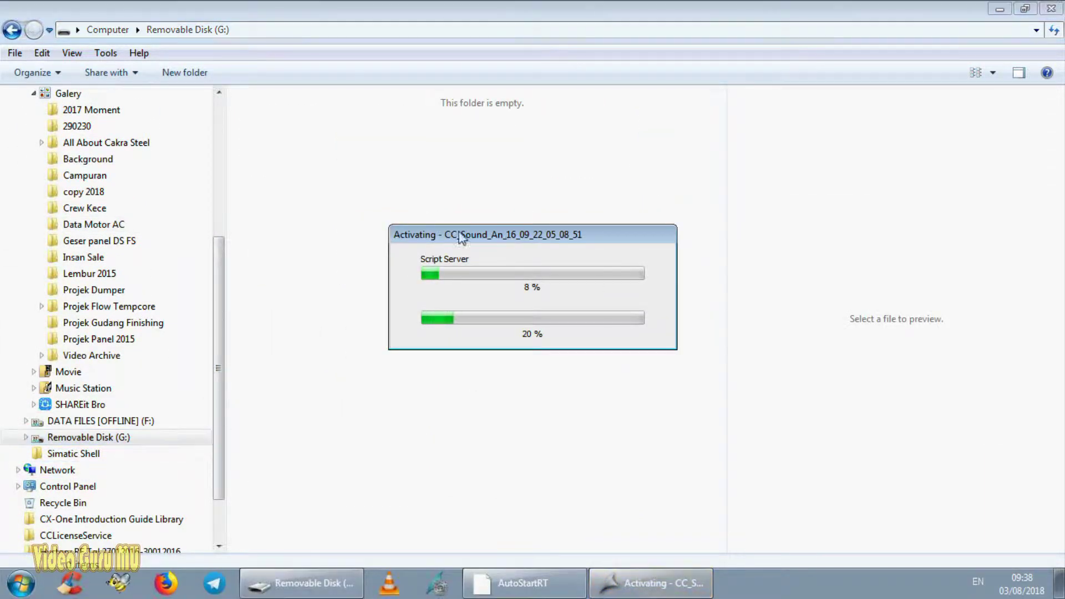
{"action": "right_click", "coordinate": [434, 201]}
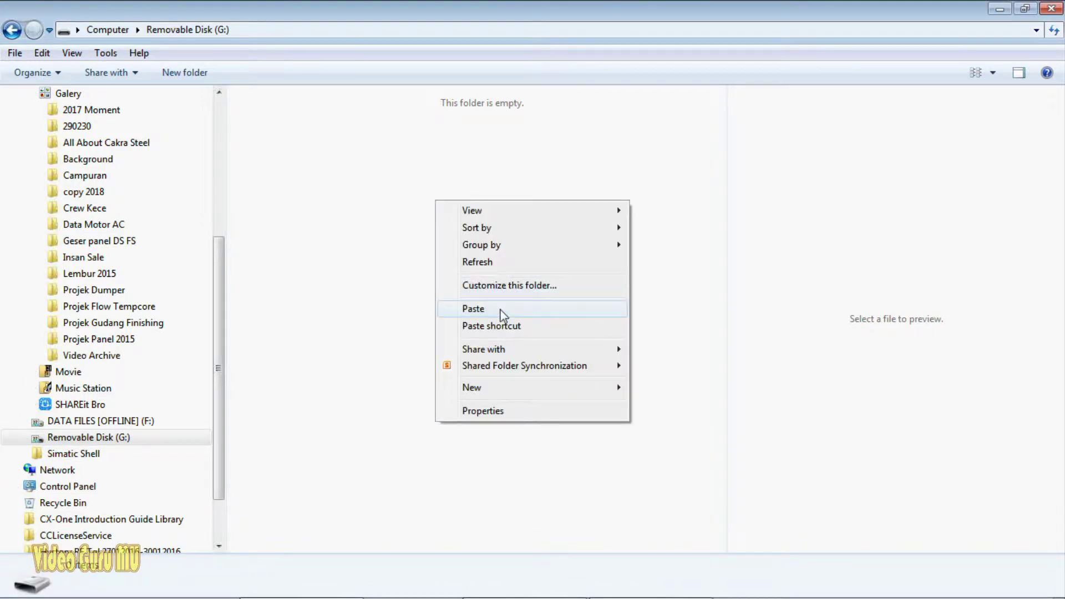
{"action": "left_click", "coordinate": [502, 311]}
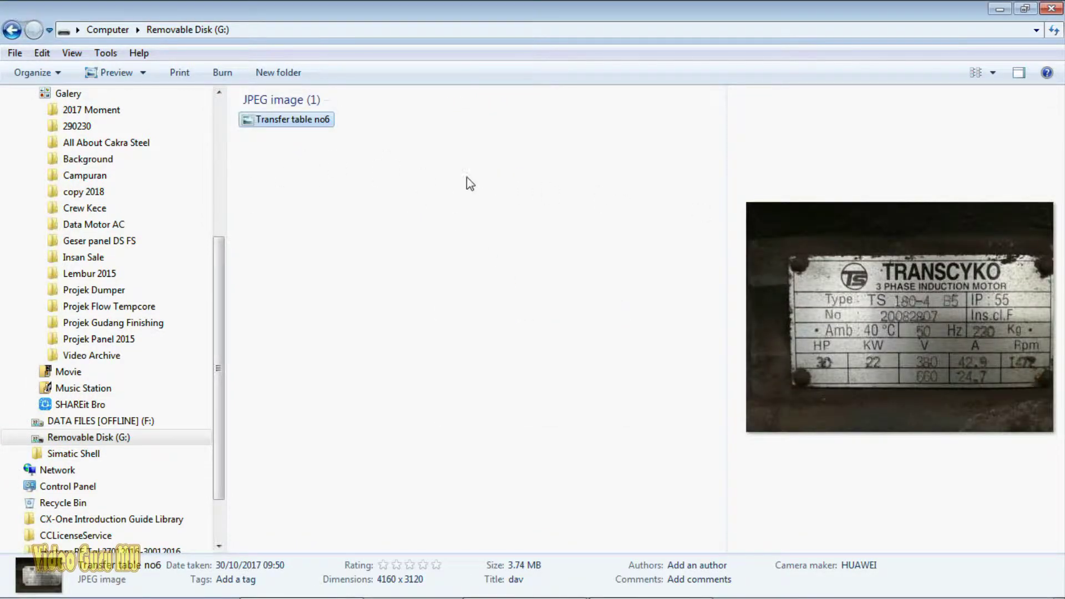
{"action": "left_click", "coordinate": [470, 184]}
Step: Examine the used and free space in the properties of Removable Disk (G:), and close the properties window
{"action": "left_click", "coordinate": [125, 443]}
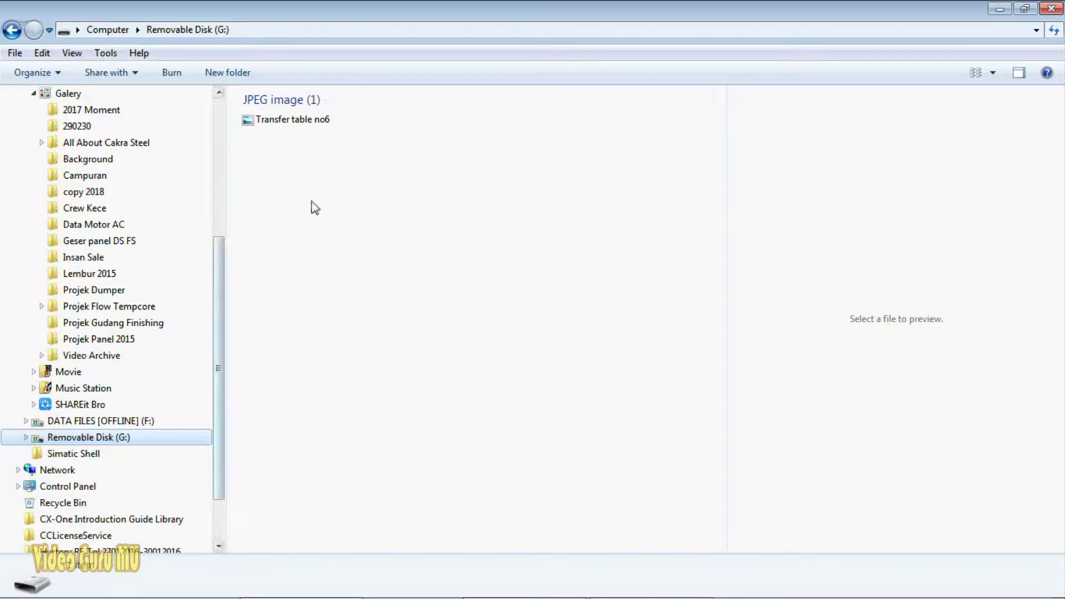
{"action": "right_click", "coordinate": [132, 443]}
{"action": "left_click", "coordinate": [139, 427]}
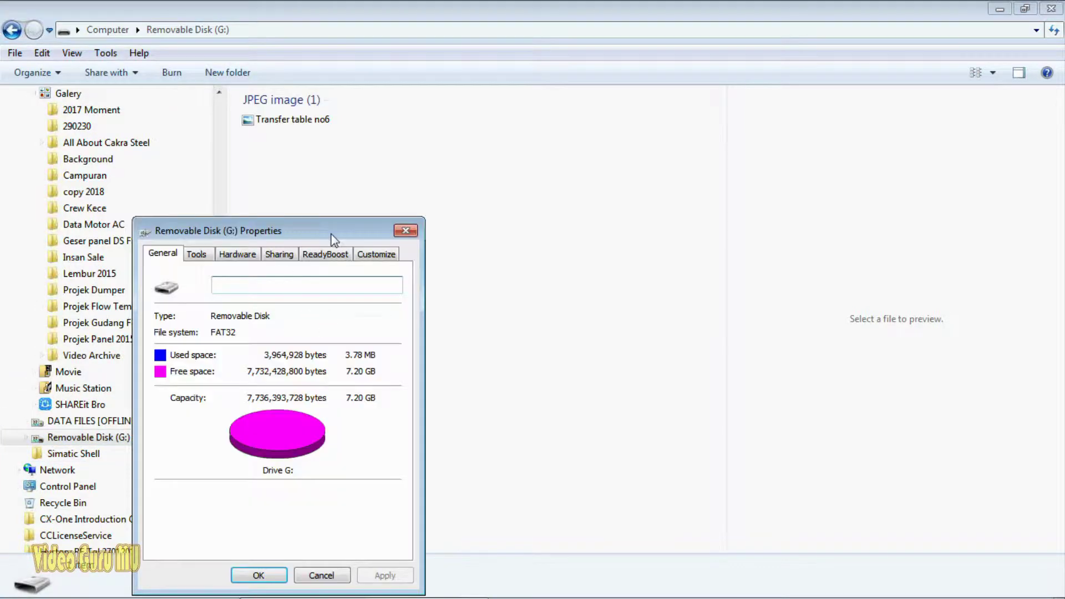
{"action": "left_click_drag", "start_coordinate": [331, 233], "coordinate": [446, 169]}
{"action": "left_click_drag", "start_coordinate": [279, 176], "coordinate": [359, 175]}
{"action": "left_click", "coordinate": [601, 166]}
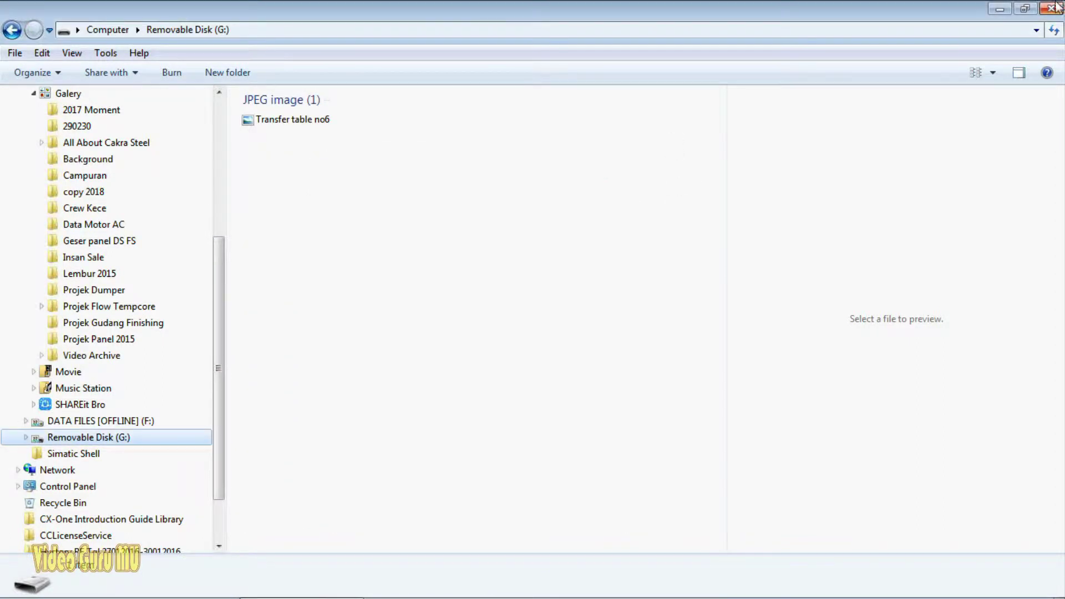
Step: Minimize the file window and launch the Local Group Policy Editor by running gpedit.msc
{"action": "left_click", "coordinate": [999, 9]}
{"action": "left_click", "coordinate": [21, 587]}
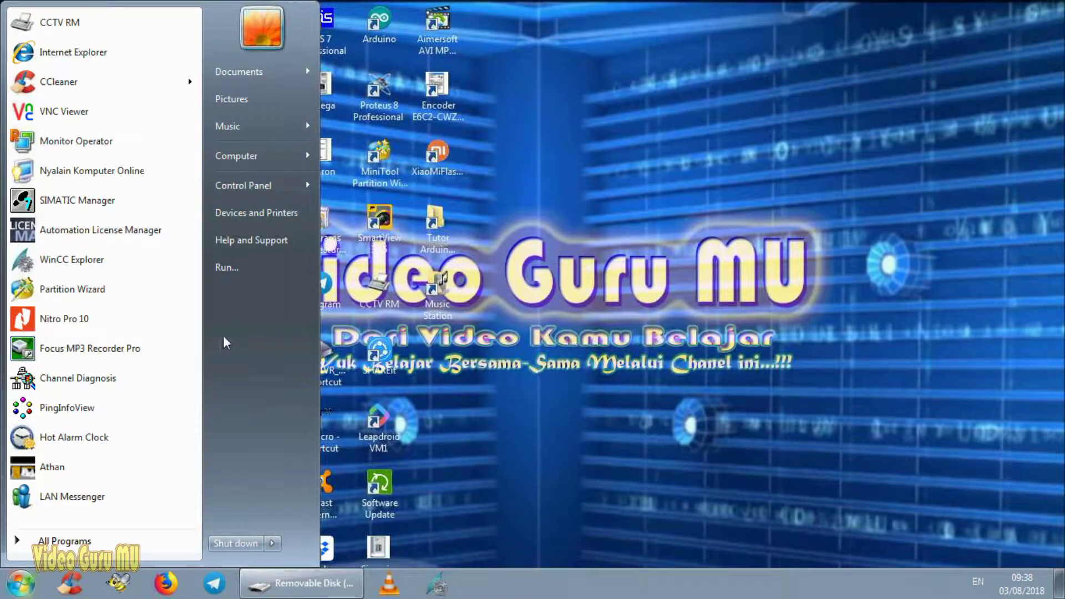
{"action": "left_click", "coordinate": [259, 274]}
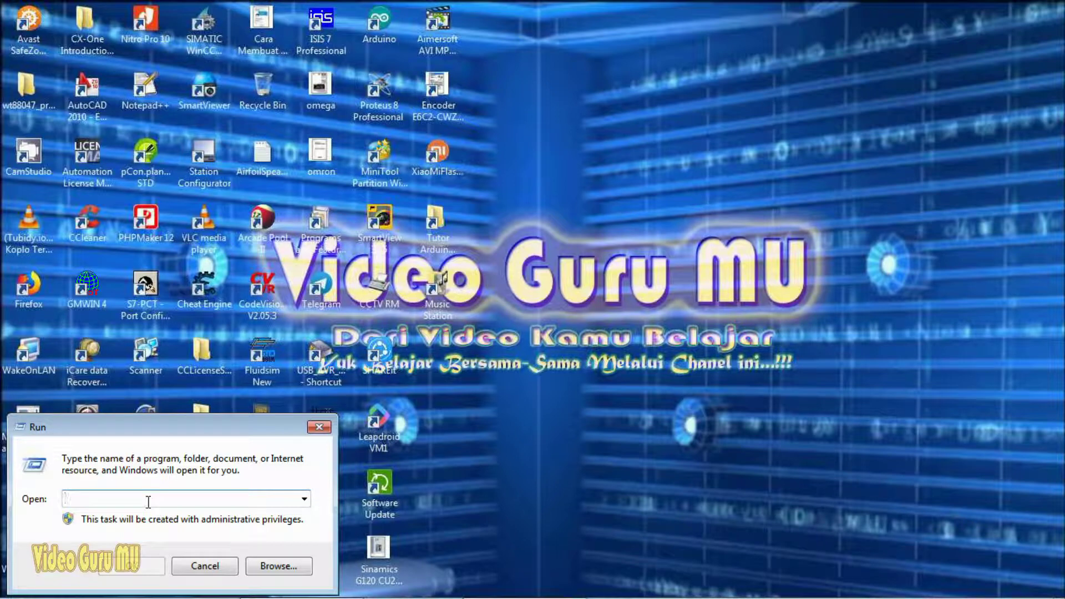
{"action": "type", "text": "gpedi"}
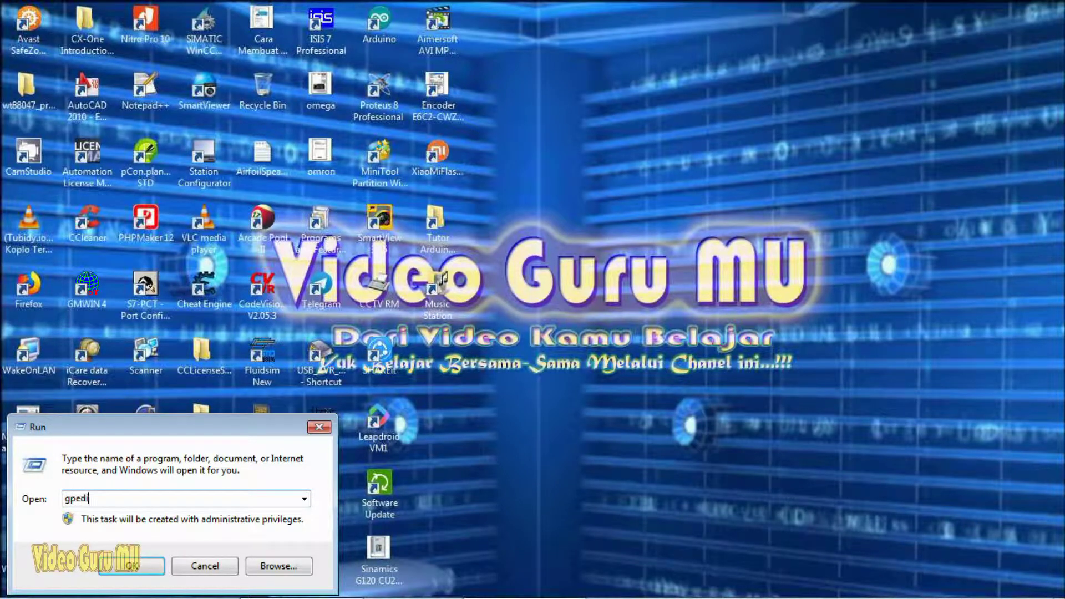
{"action": "type", "text": "t.msc"}
{"action": "double_click", "coordinate": [91, 498]}
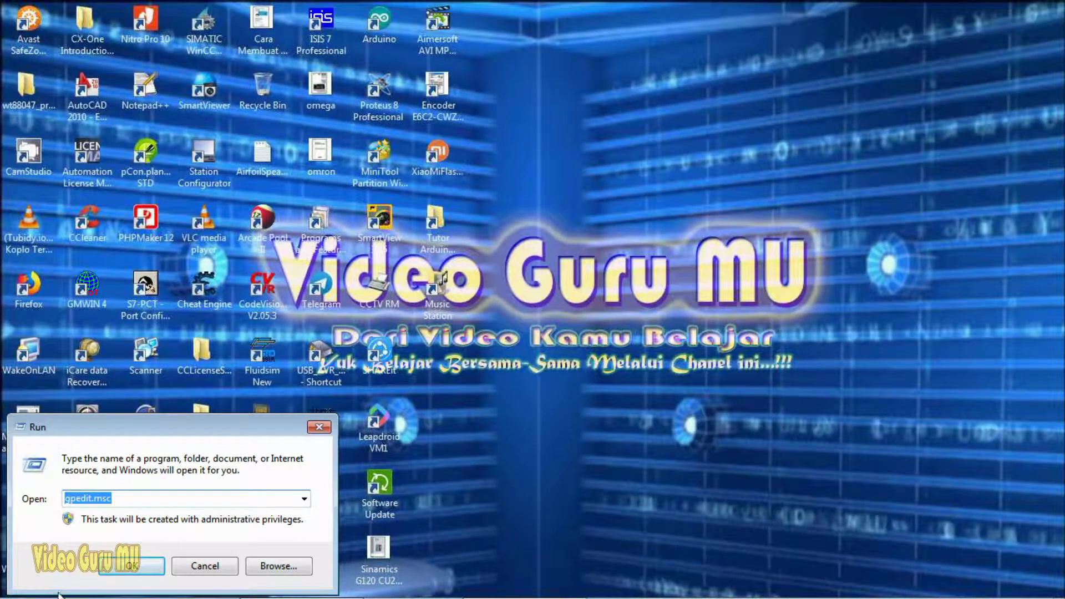
{"action": "left_click", "coordinate": [143, 570]}
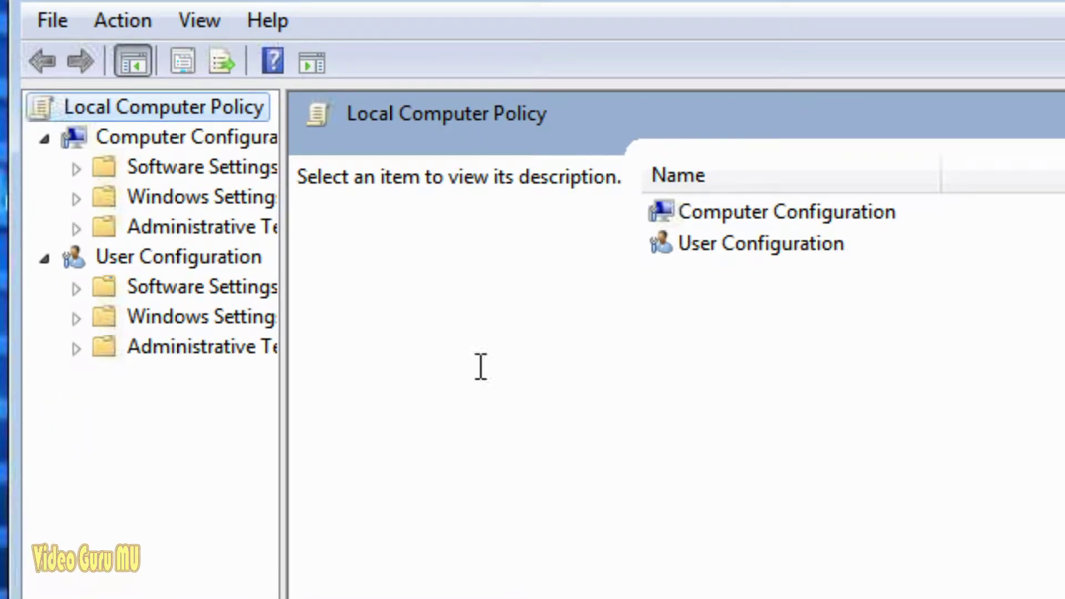
Step: Widen the policy tree and open the System folder in Administrative Templates under Computer Configuration
{"action": "left_click_drag", "start_coordinate": [281, 248], "coordinate": [440, 242]}
{"action": "left_click", "coordinate": [80, 228]}
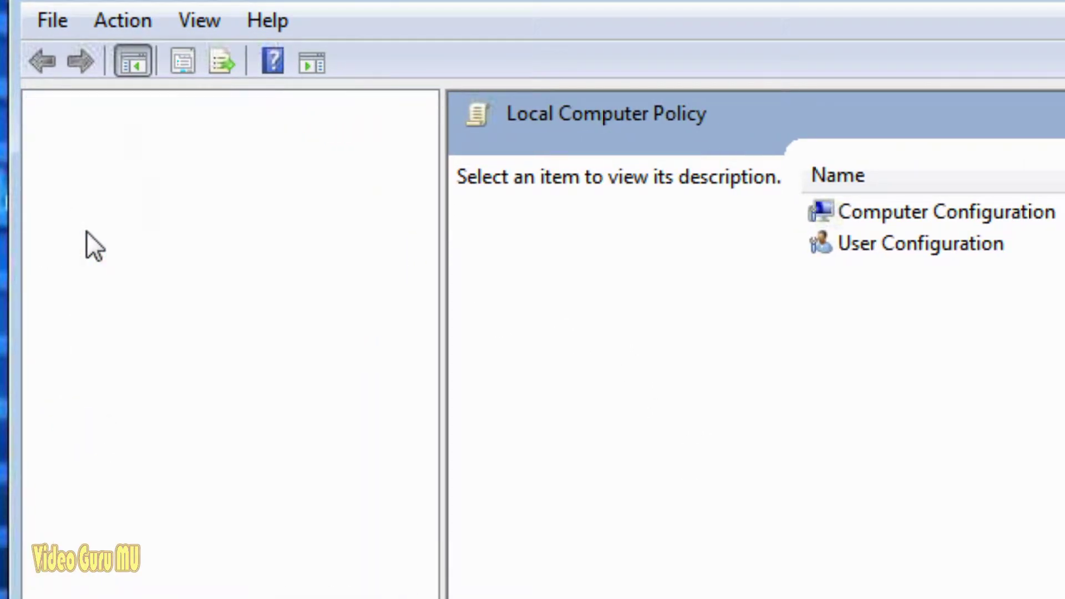
{"action": "left_click", "coordinate": [117, 381]}
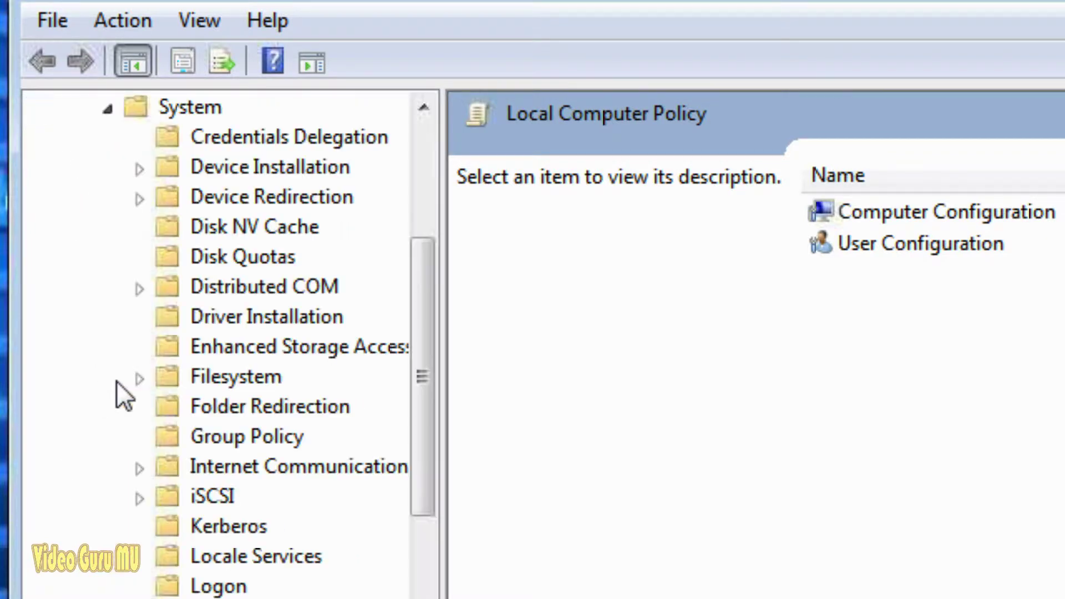
{"action": "left_click", "coordinate": [109, 110]}
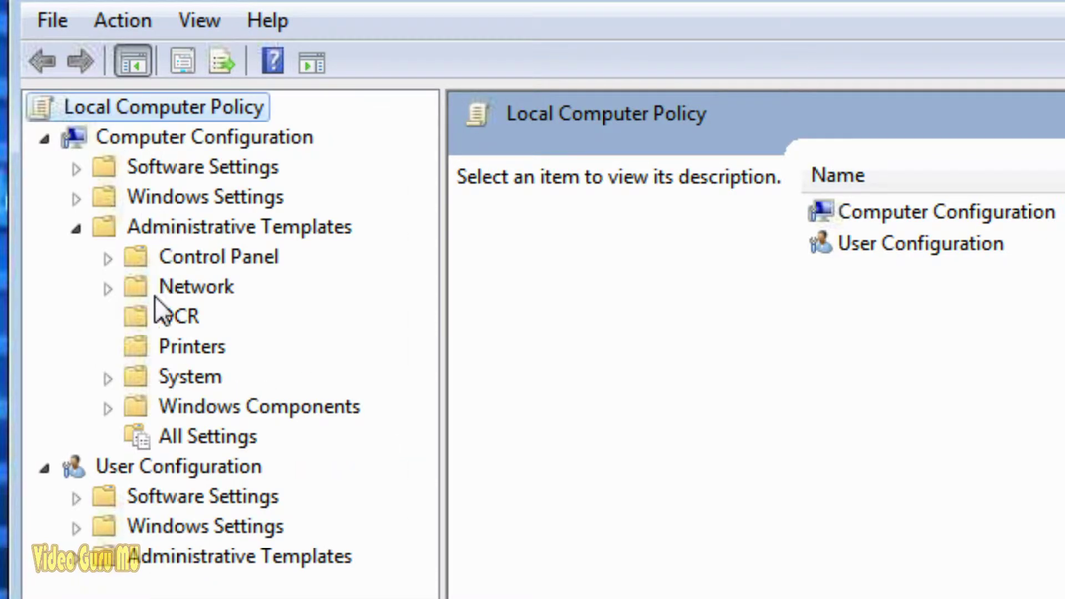
{"action": "left_click", "coordinate": [113, 381]}
{"action": "left_click", "coordinate": [181, 129]}
{"action": "left_click", "coordinate": [193, 108]}
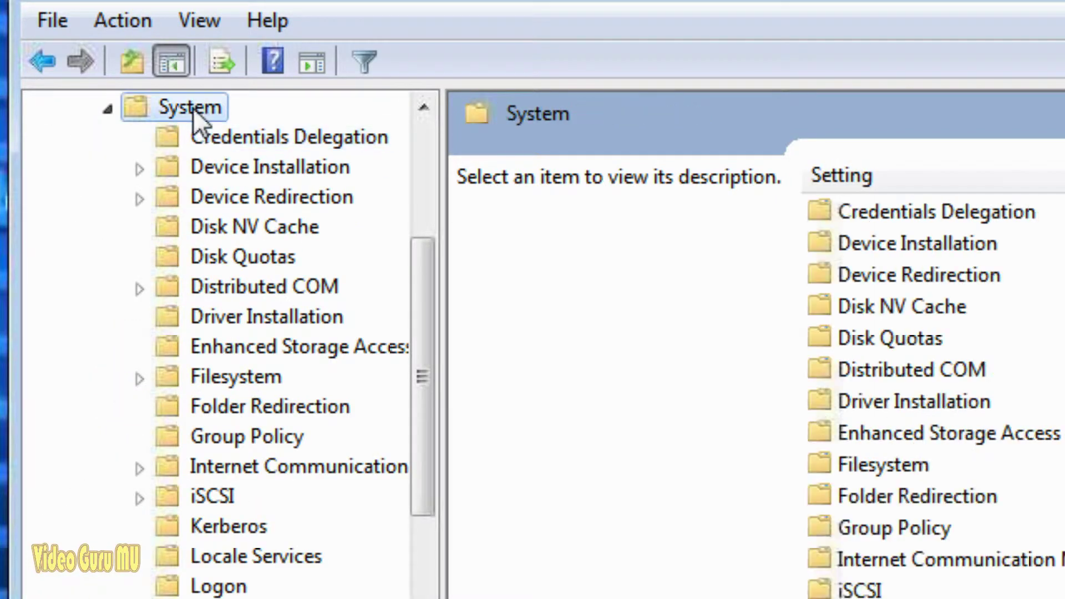
Step: Open the Removable Storage Access folder in a widened window and select the policy "All Removable Storage classes: Deny all access"
{"action": "left_click", "coordinate": [1052, 465]}
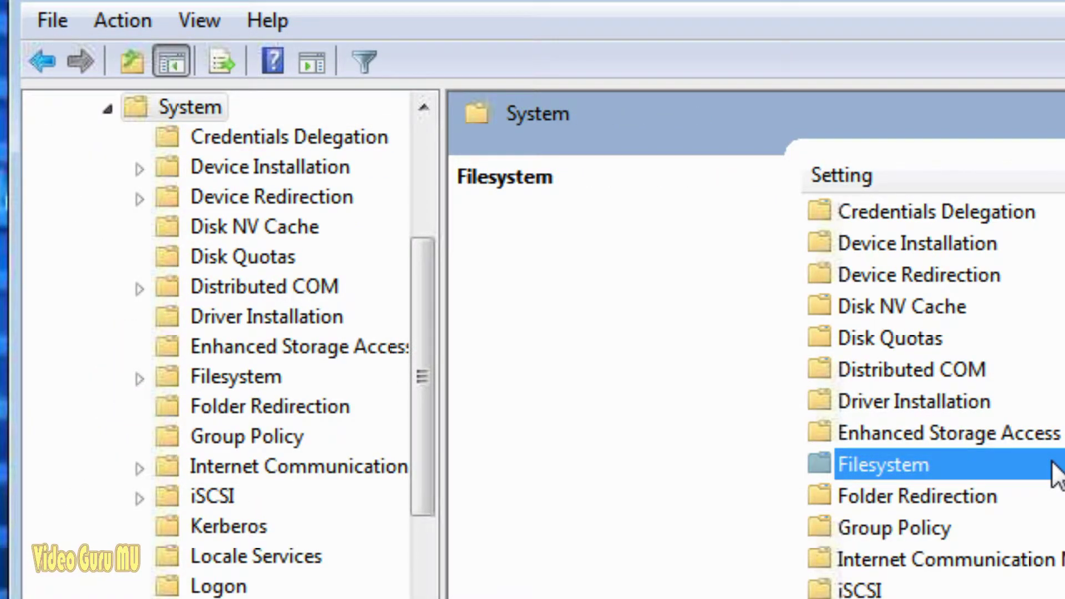
{"action": "key", "text": "r"}
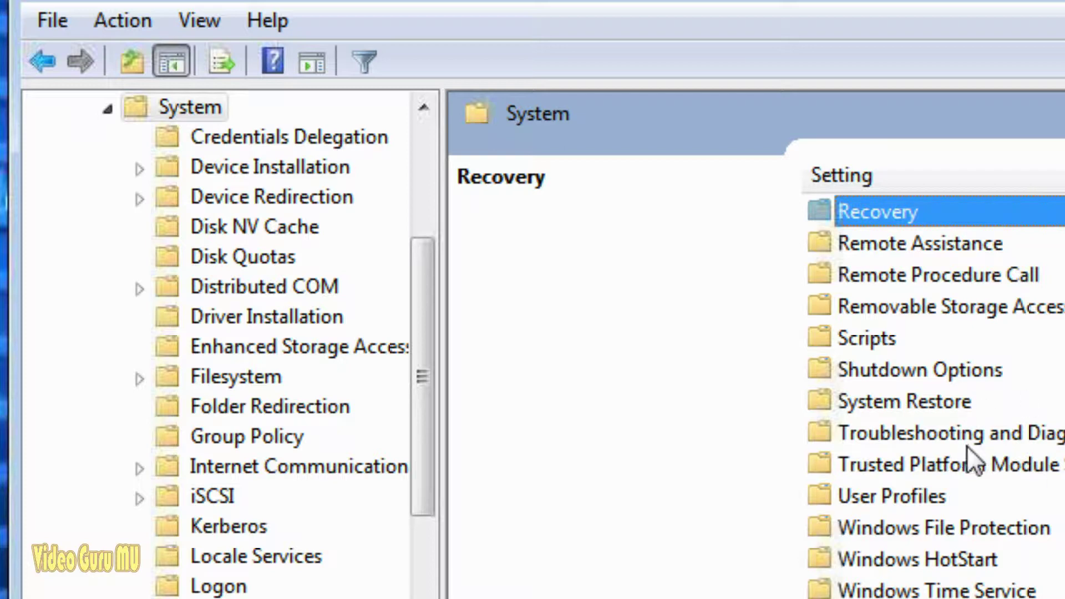
{"action": "left_click", "coordinate": [967, 311]}
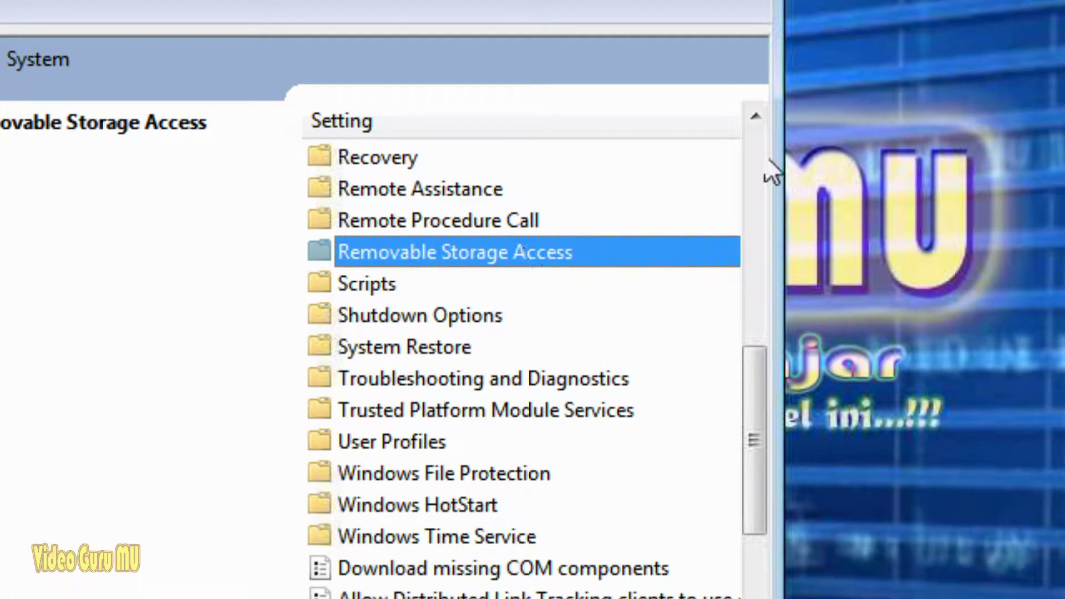
{"action": "left_click_drag", "start_coordinate": [773, 135], "coordinate": [1061, 135]}
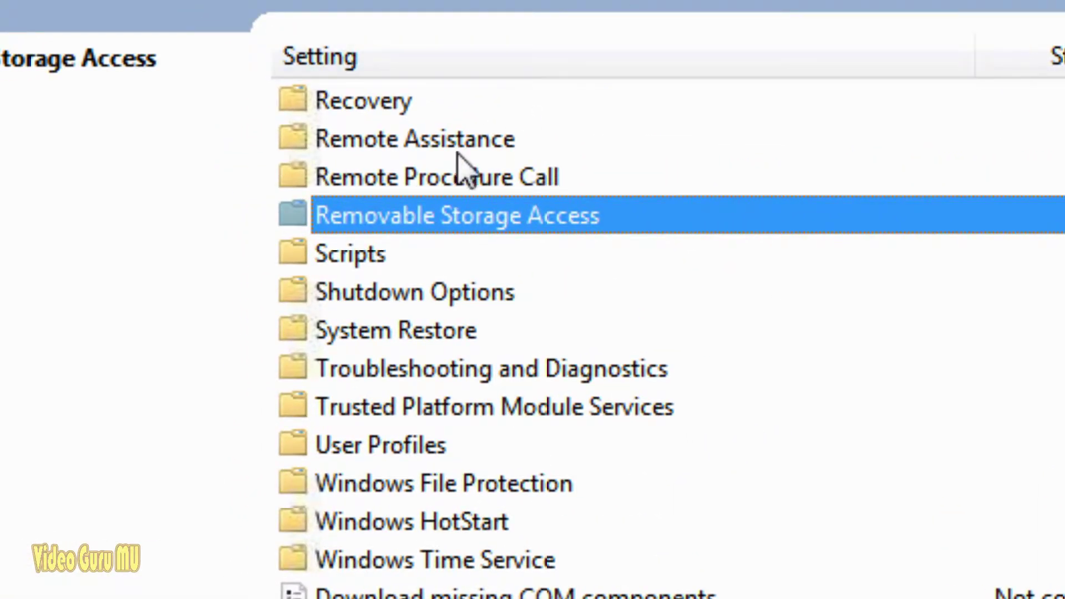
{"action": "double_click", "coordinate": [481, 224]}
{"action": "left_click", "coordinate": [521, 252]}
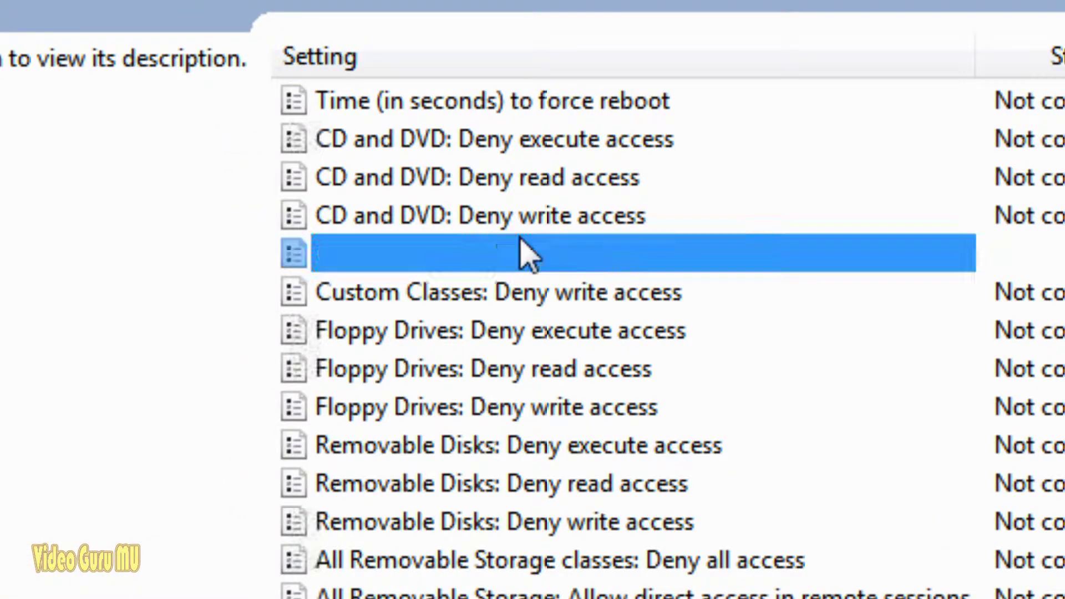
{"action": "left_click", "coordinate": [587, 563]}
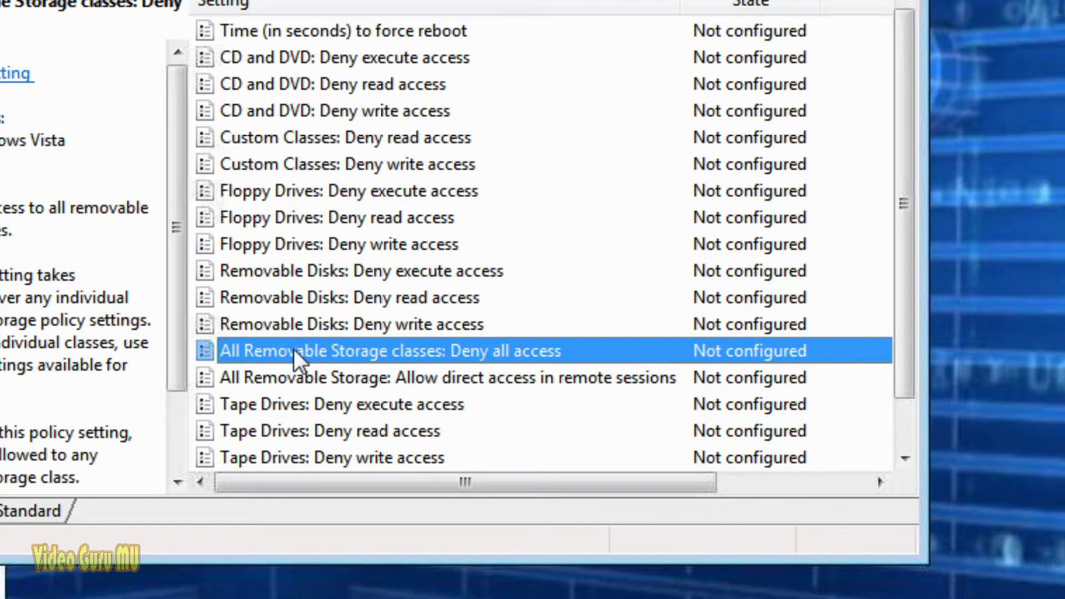
Step: Set the policy "All Removable Storage classes: Deny all access" to Enabled, and close the Local Group Policy Editor
{"action": "right_click", "coordinate": [521, 353]}
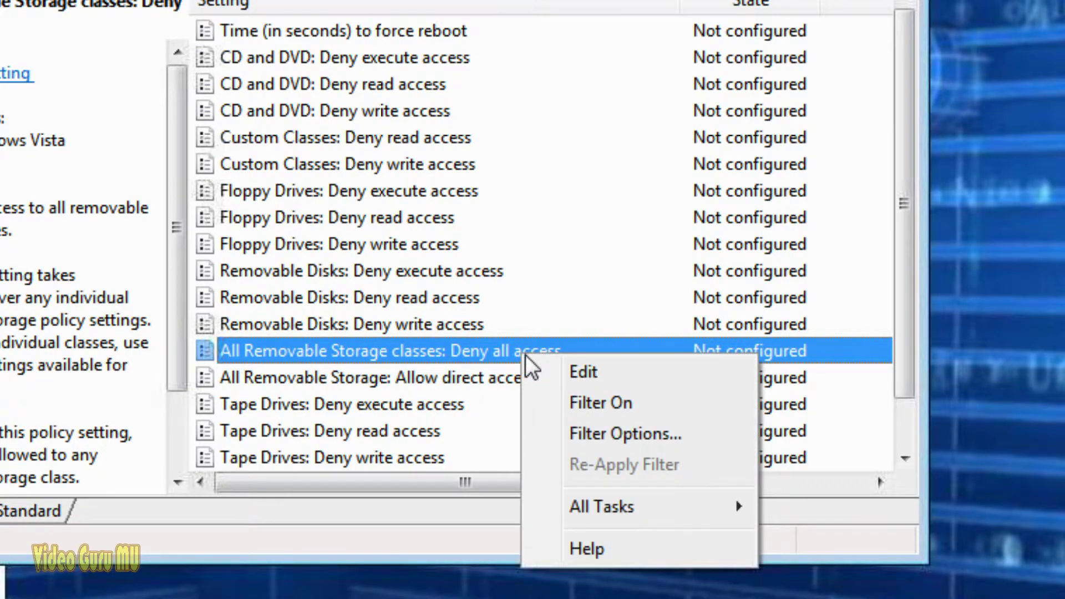
{"action": "left_click", "coordinate": [564, 380]}
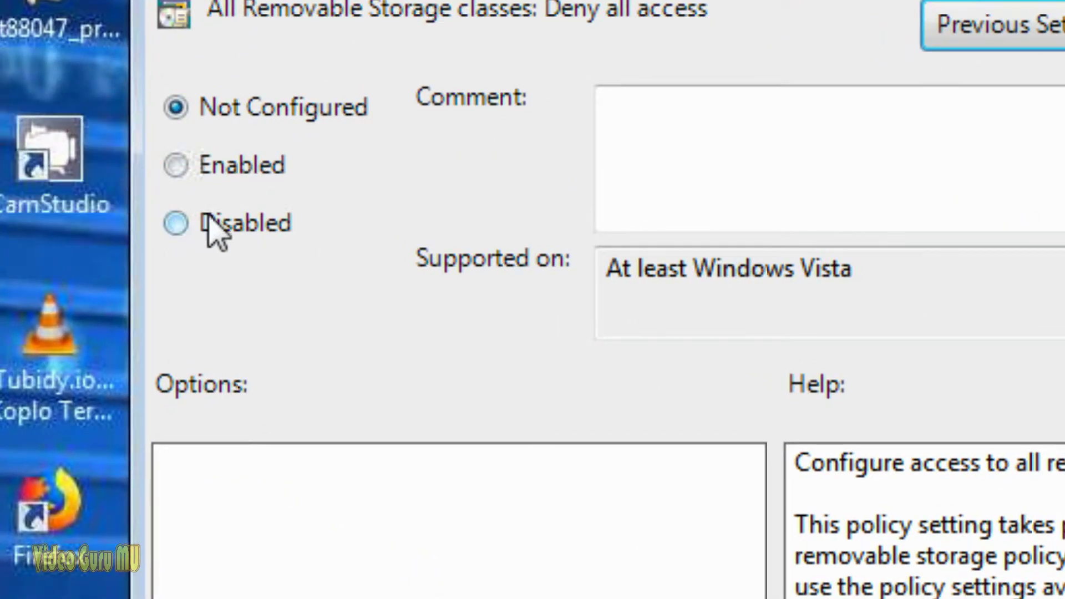
{"action": "left_click", "coordinate": [185, 170]}
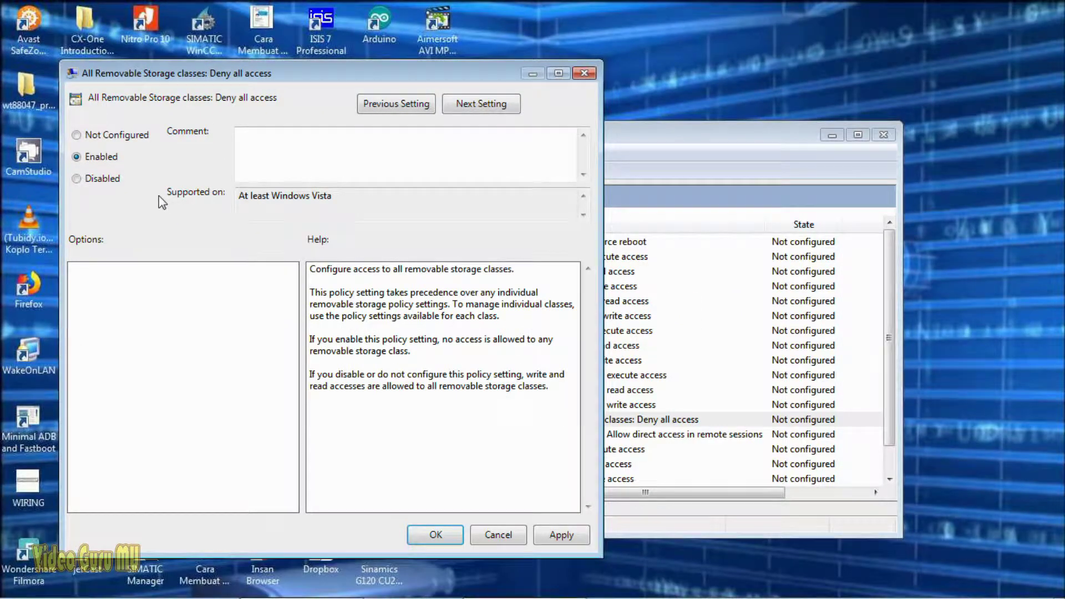
{"action": "left_click", "coordinate": [435, 533]}
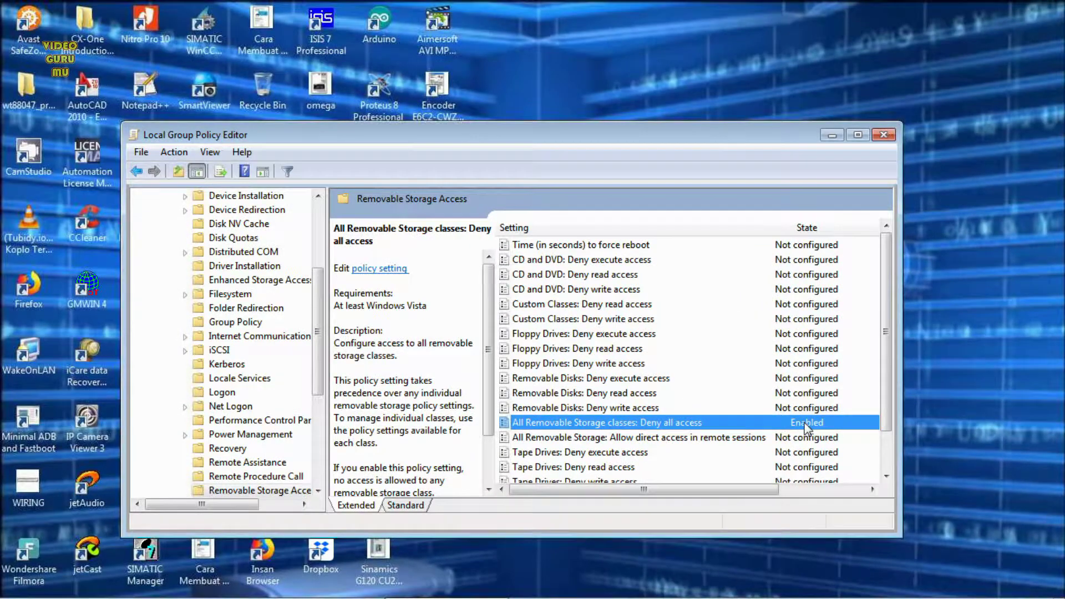
{"action": "left_click", "coordinate": [891, 140]}
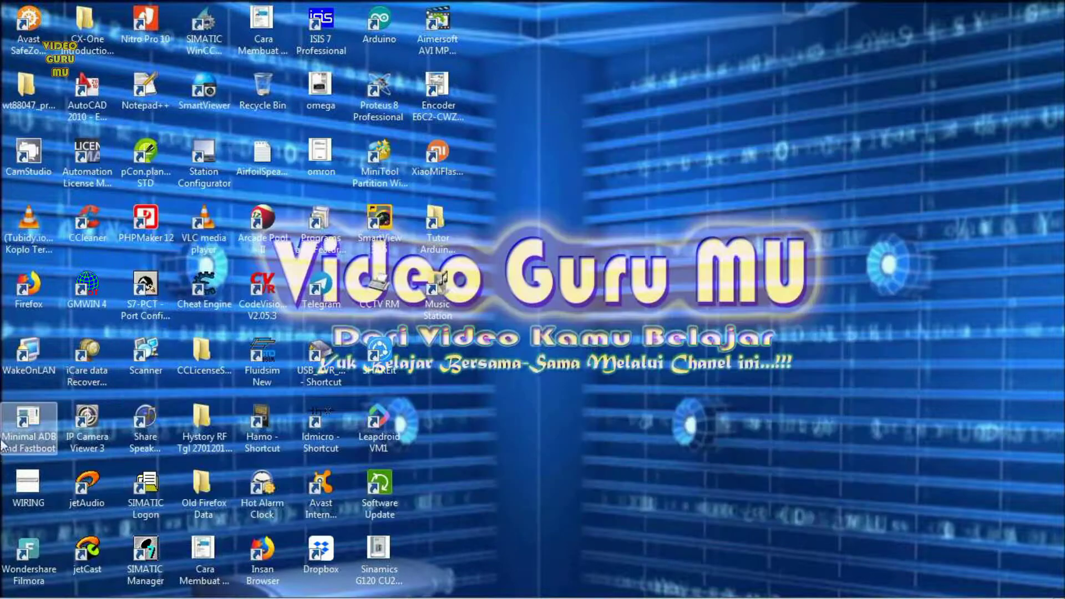
{"action": "left_click", "coordinate": [2, 595]}
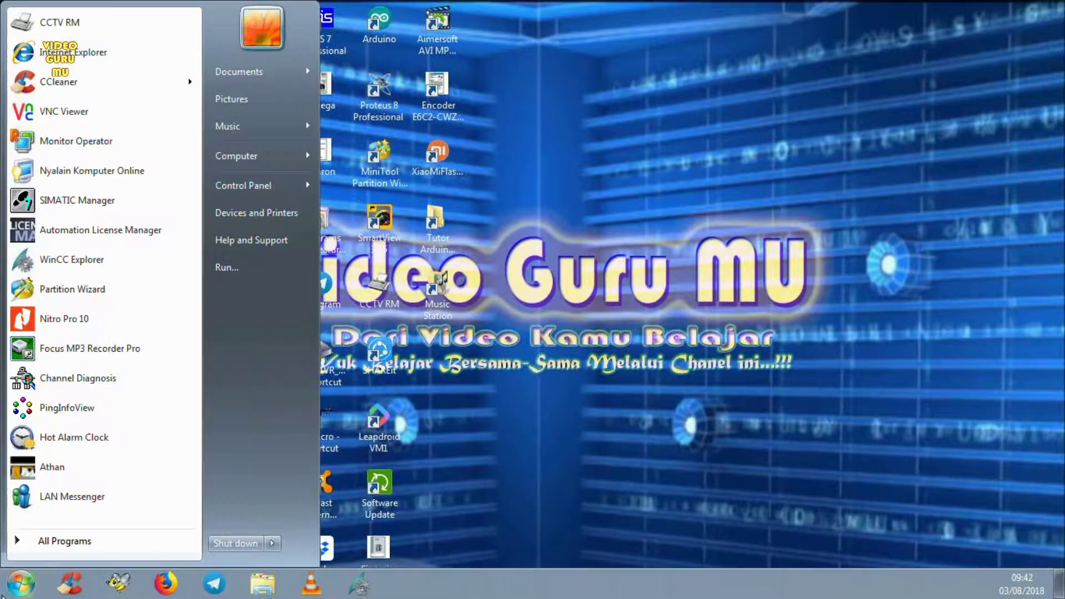
{"action": "left_click", "coordinate": [272, 543]}
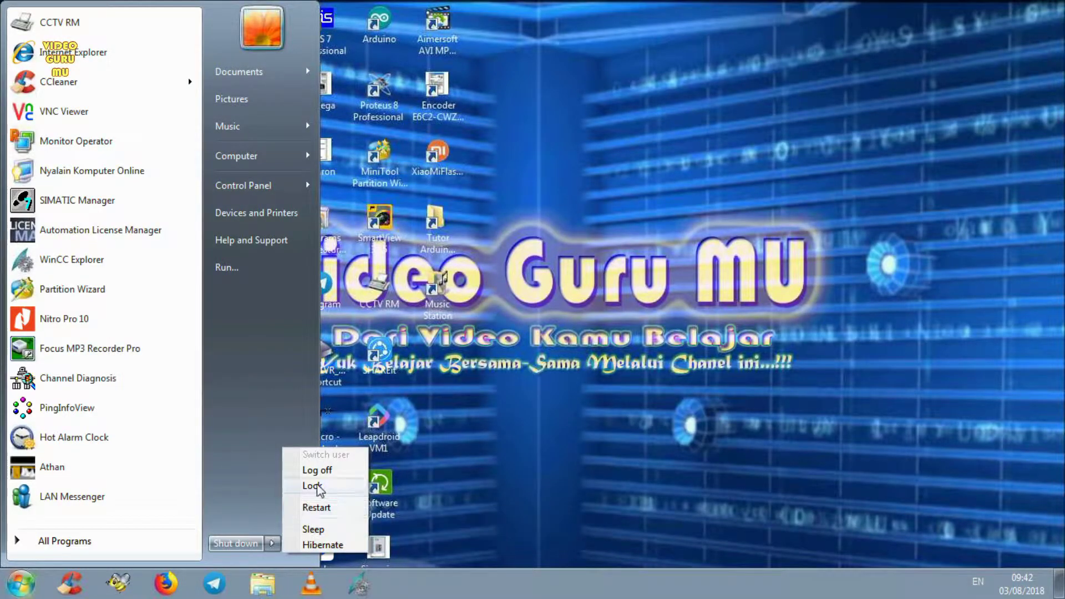
{"action": "left_click", "coordinate": [276, 587]}
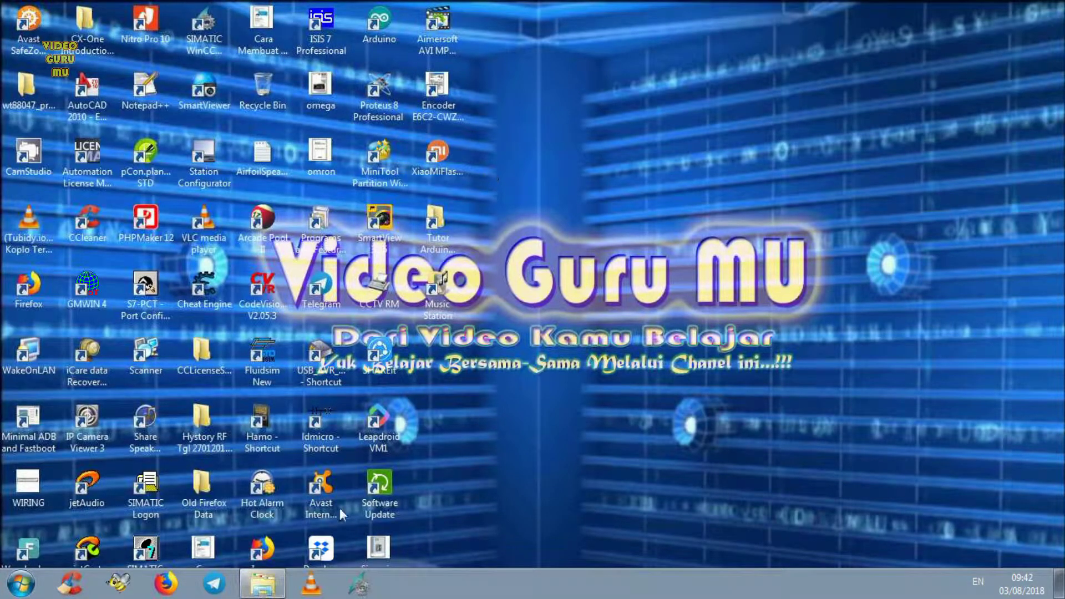
Step: Switch to Windows Explorer, try to open Removable Disk (G:) from the folder tree, and dismiss the message
{"action": "left_click", "coordinate": [253, 586]}
{"action": "left_click", "coordinate": [360, 392]}
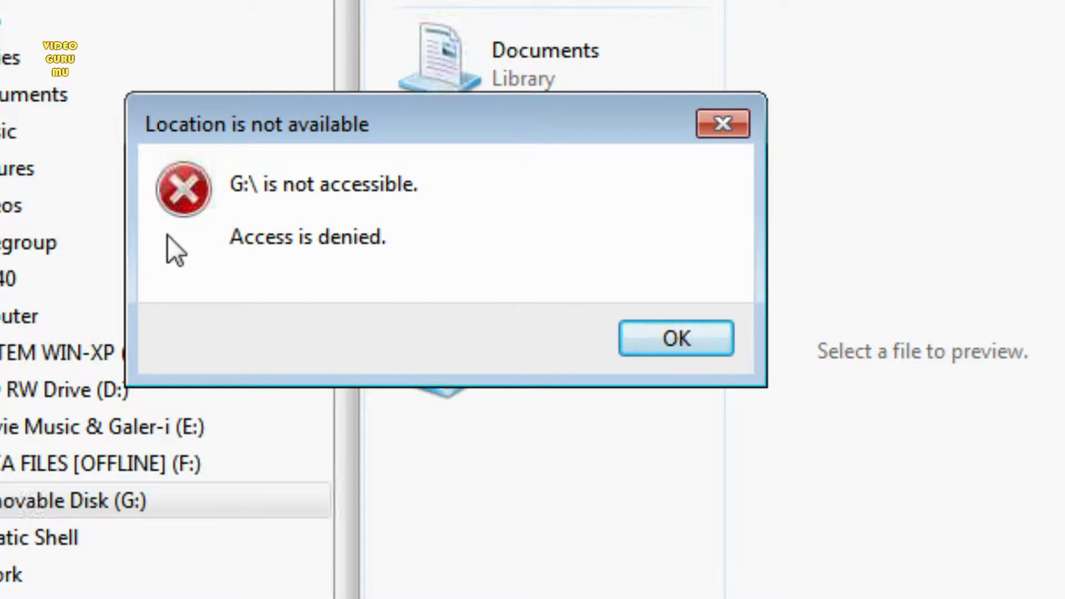
{"action": "left_click", "coordinate": [708, 343]}
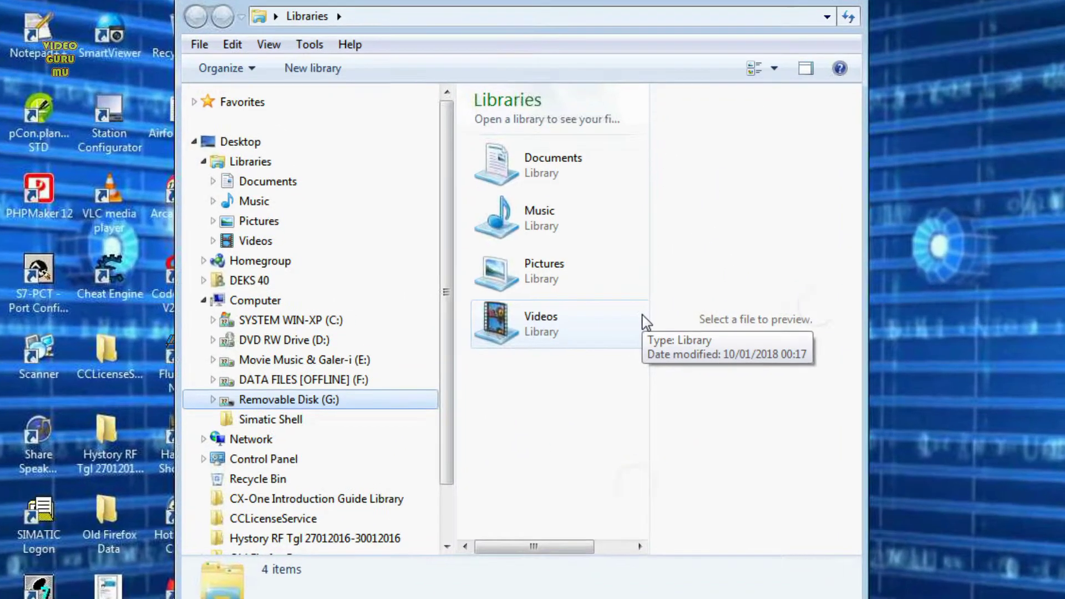
Step: Show the drives under Computer in a widened window and try twice to open Removable Disk (G:) from the drive list
{"action": "left_click", "coordinate": [283, 304]}
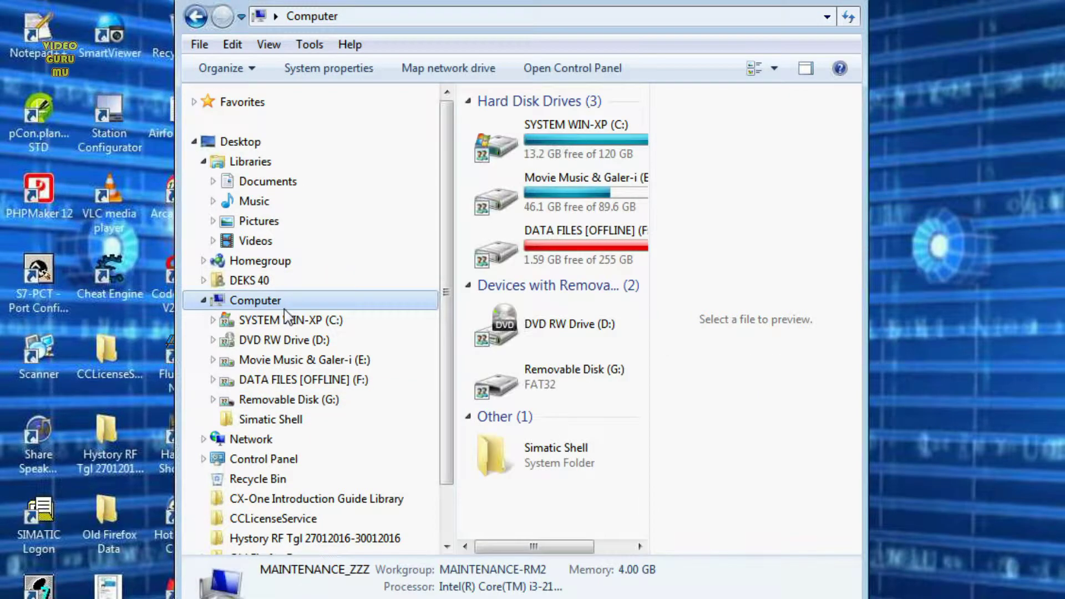
{"action": "left_click", "coordinate": [565, 386]}
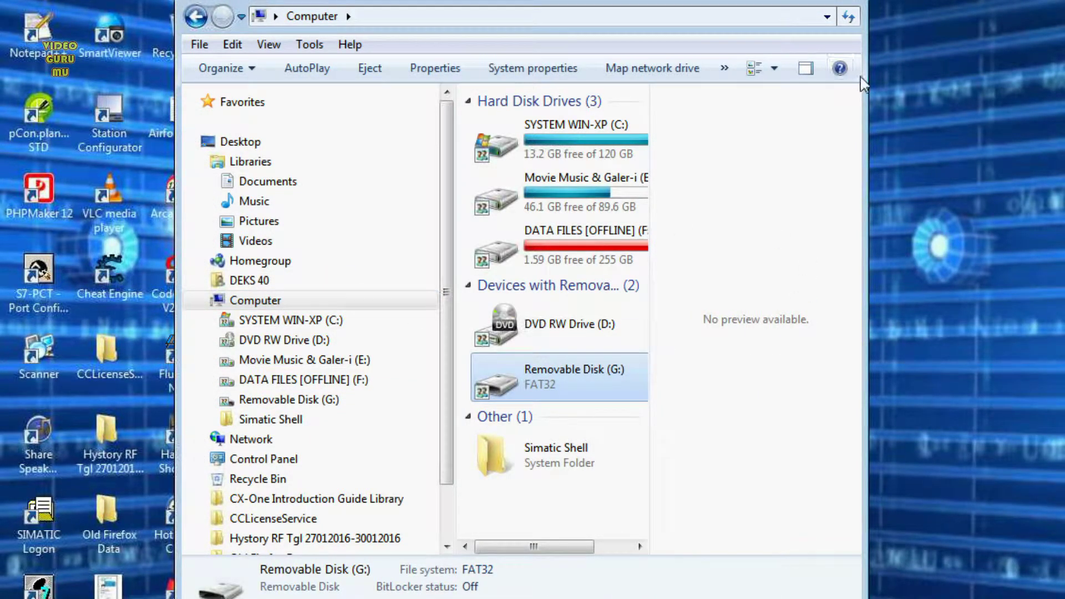
{"action": "left_click_drag", "start_coordinate": [863, 75], "coordinate": [1064, 76]}
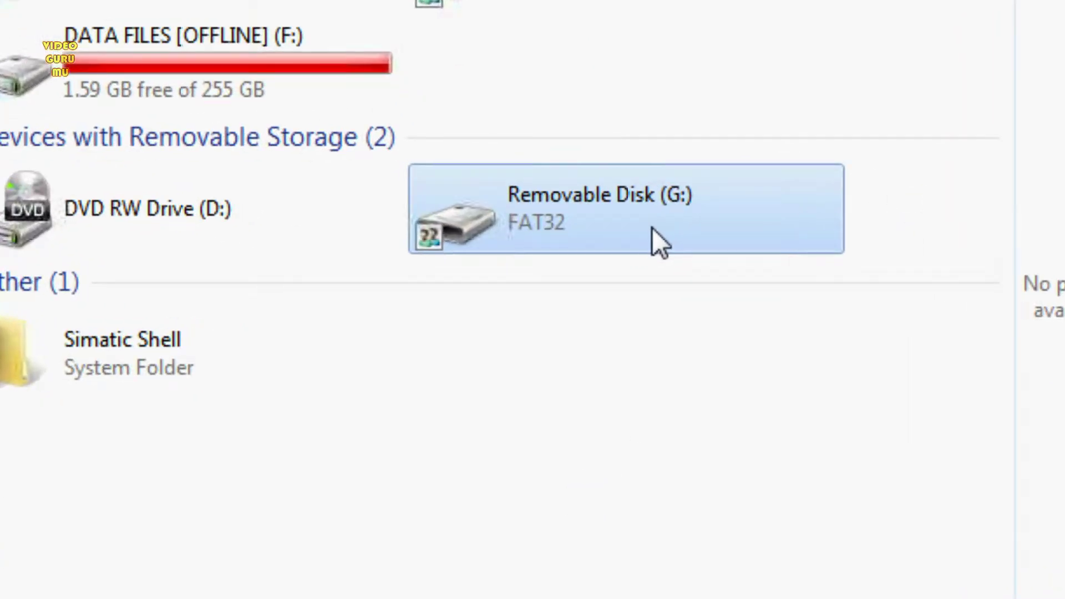
{"action": "double_click", "coordinate": [633, 208]}
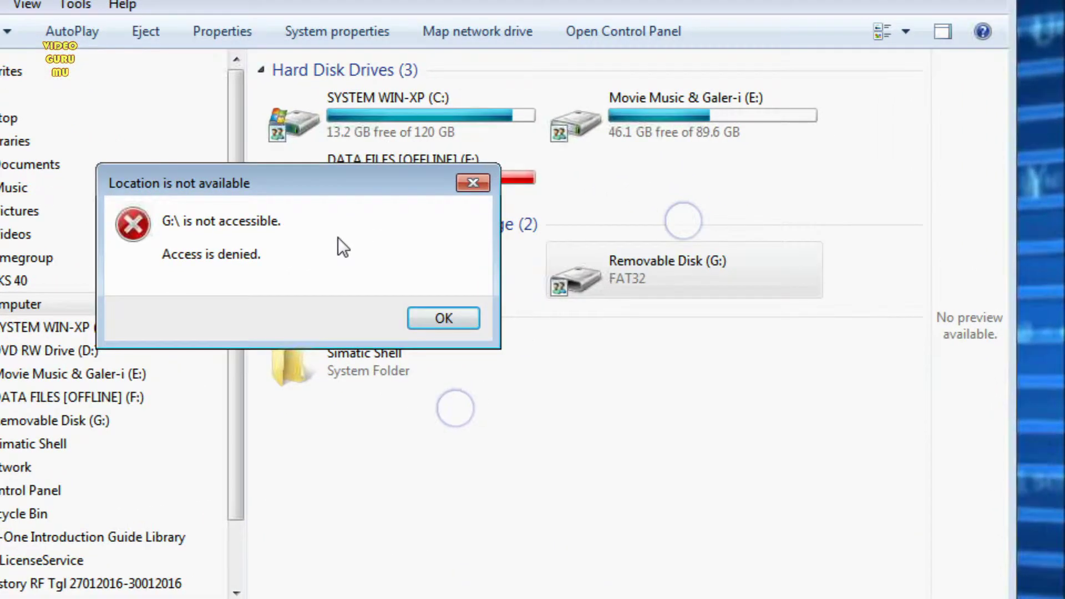
{"action": "left_click", "coordinate": [451, 318]}
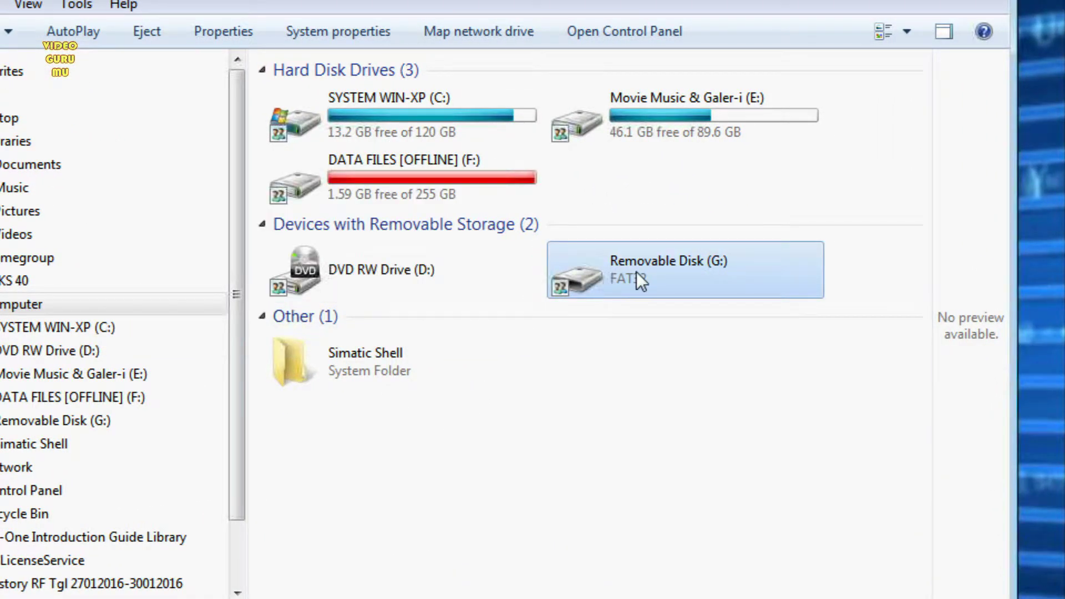
{"action": "double_click", "coordinate": [637, 272]}
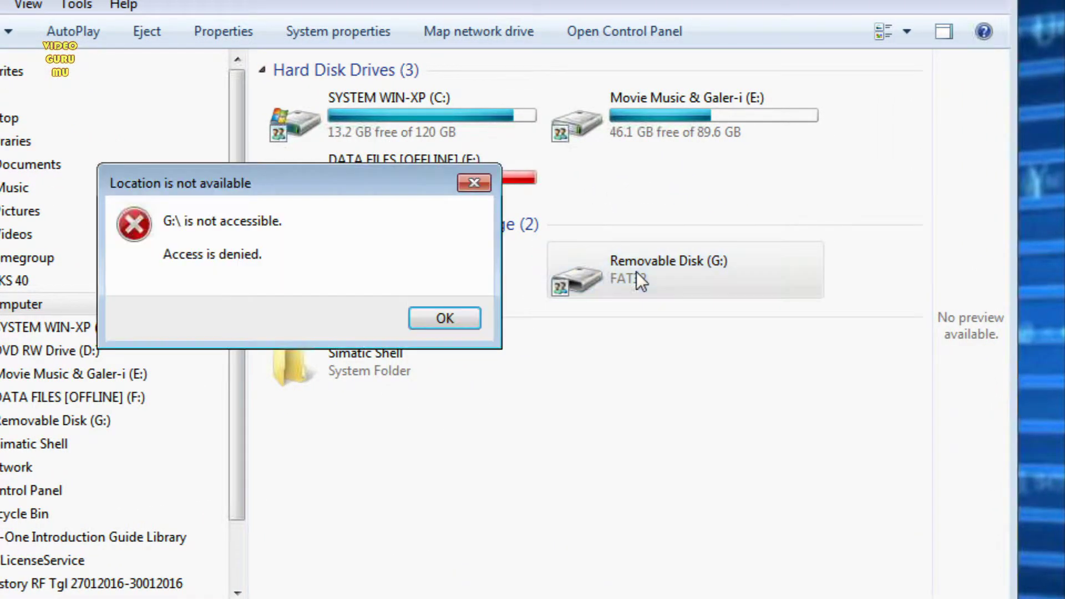
{"action": "left_click", "coordinate": [420, 312]}
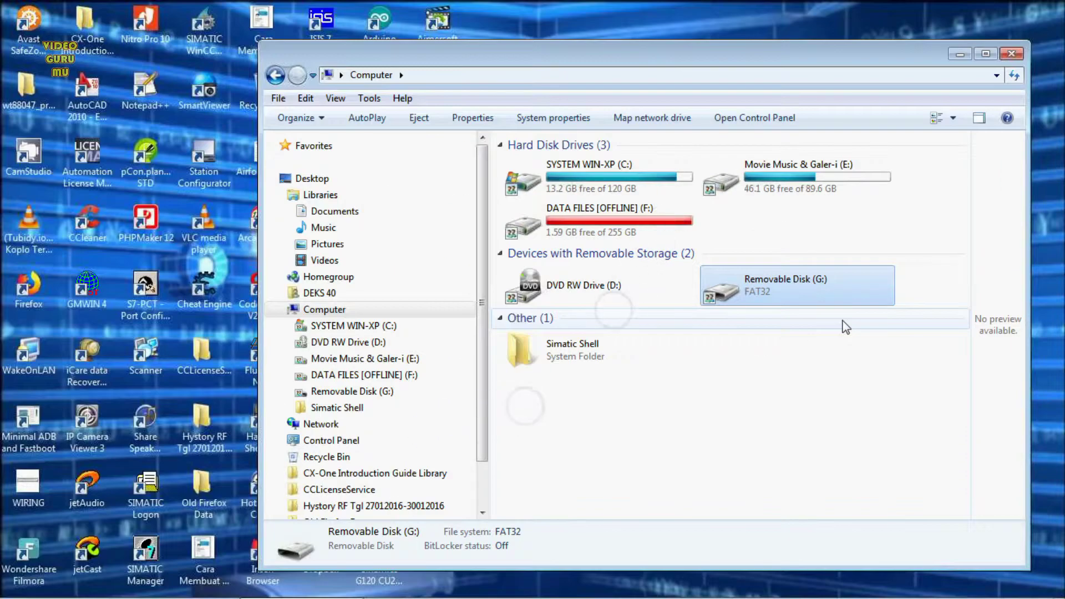
Step: Launch the Local Group Policy Editor again through the Run command
{"action": "key", "text": "super"}
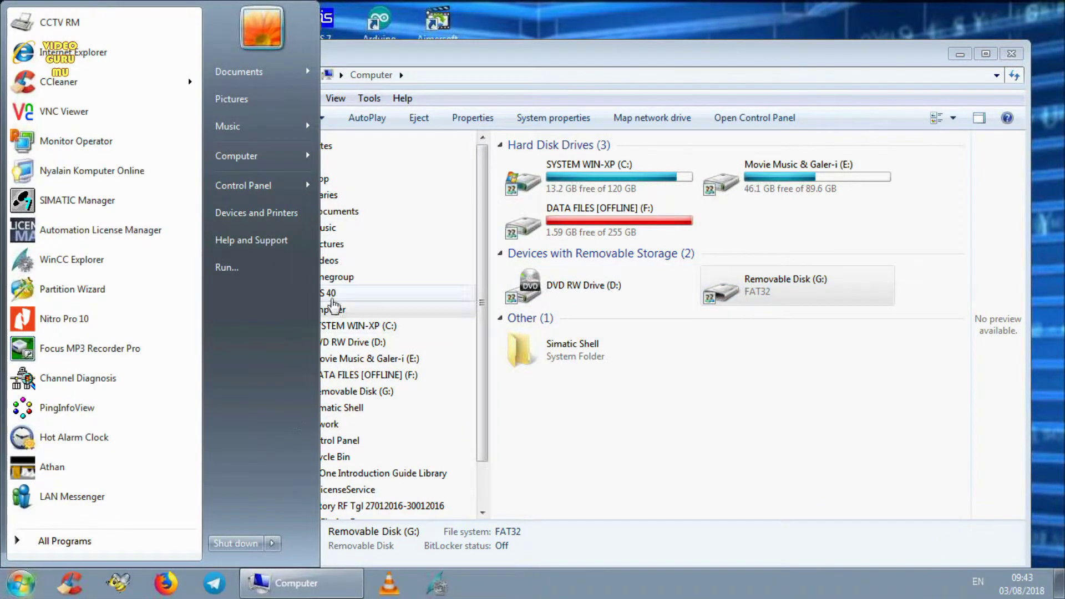
{"action": "left_click", "coordinate": [281, 272]}
{"action": "left_click", "coordinate": [159, 565]}
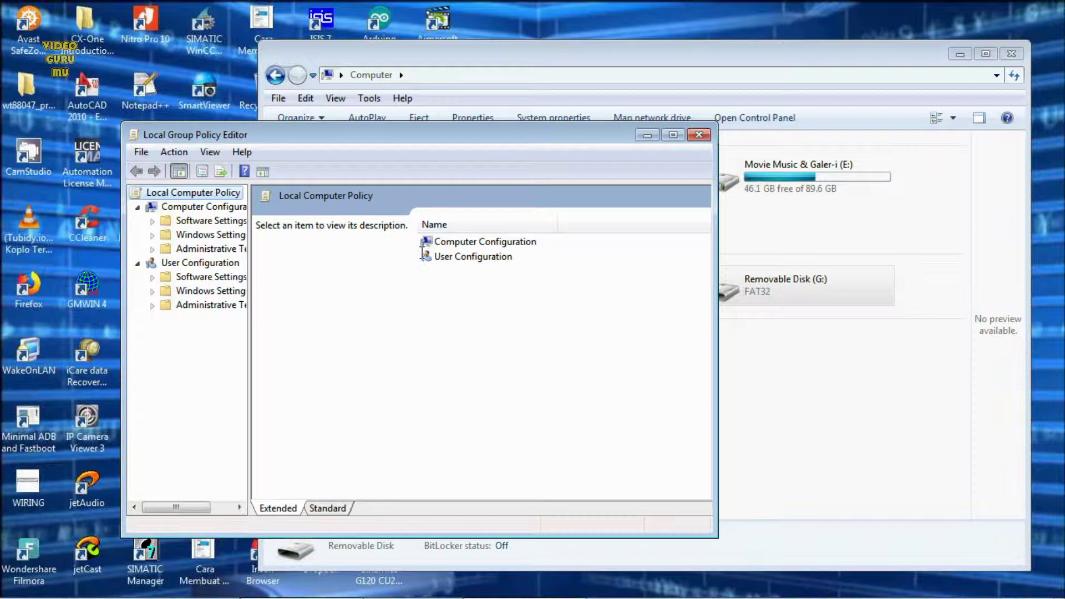
Step: Open the Removable Storage Access folder inside System, in Administrative Templates under Computer Configuration
{"action": "left_click", "coordinate": [183, 249]}
{"action": "left_click", "coordinate": [152, 250]}
{"action": "left_click", "coordinate": [167, 320]}
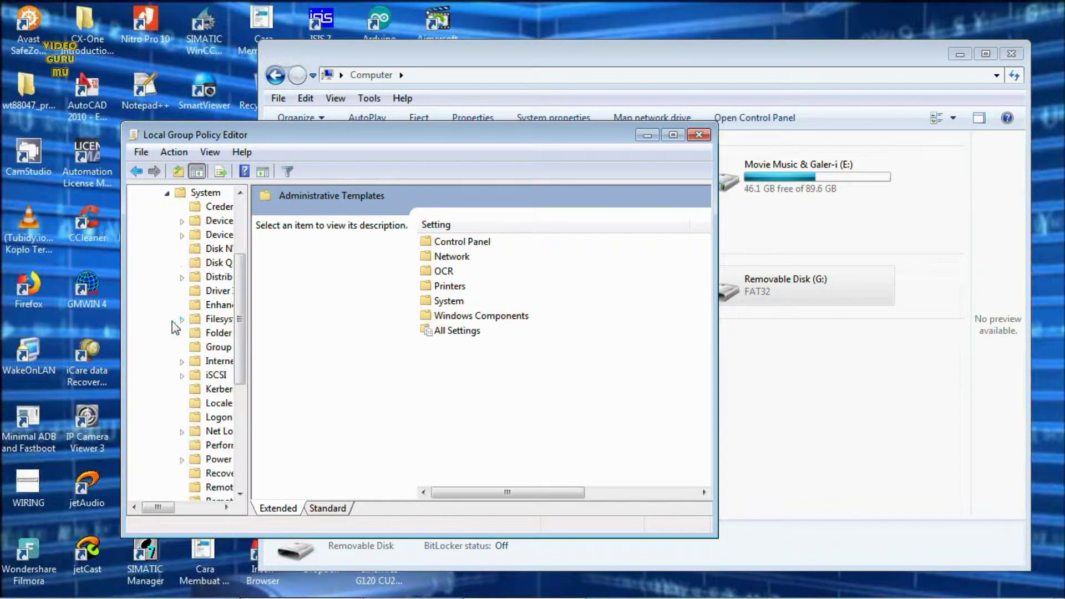
{"action": "left_click", "coordinate": [205, 192]}
{"action": "left_click", "coordinate": [554, 332]}
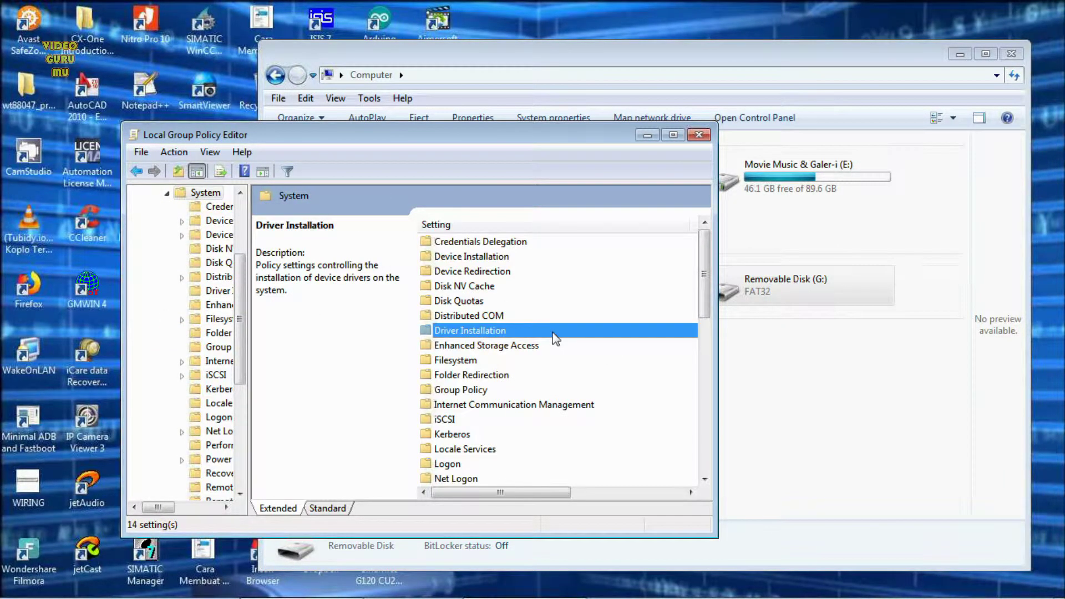
{"action": "key", "text": "r"}
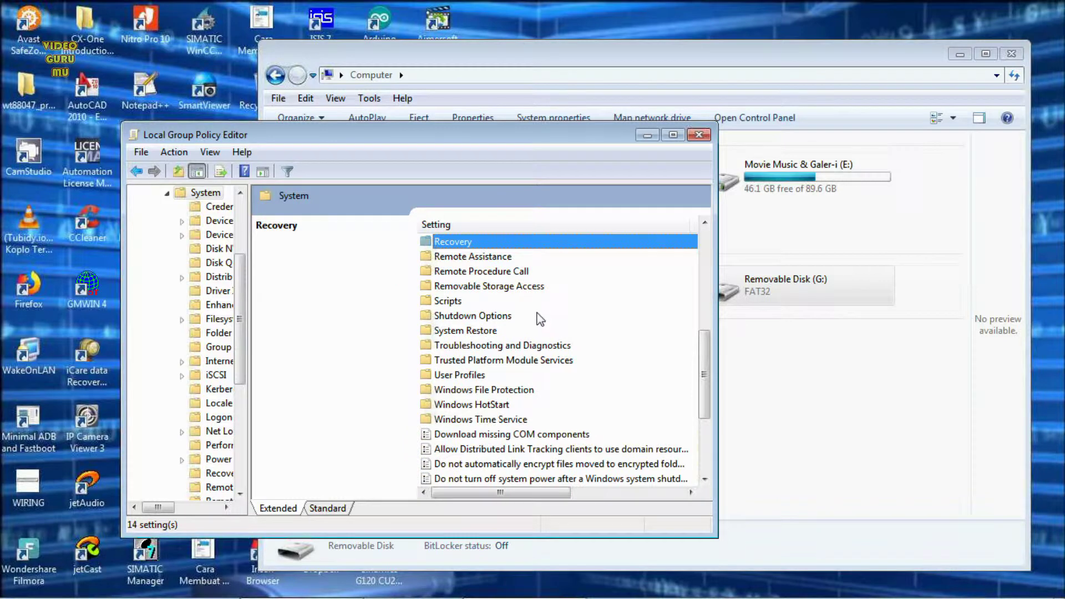
{"action": "left_click", "coordinate": [500, 288]}
{"action": "double_click", "coordinate": [501, 289]}
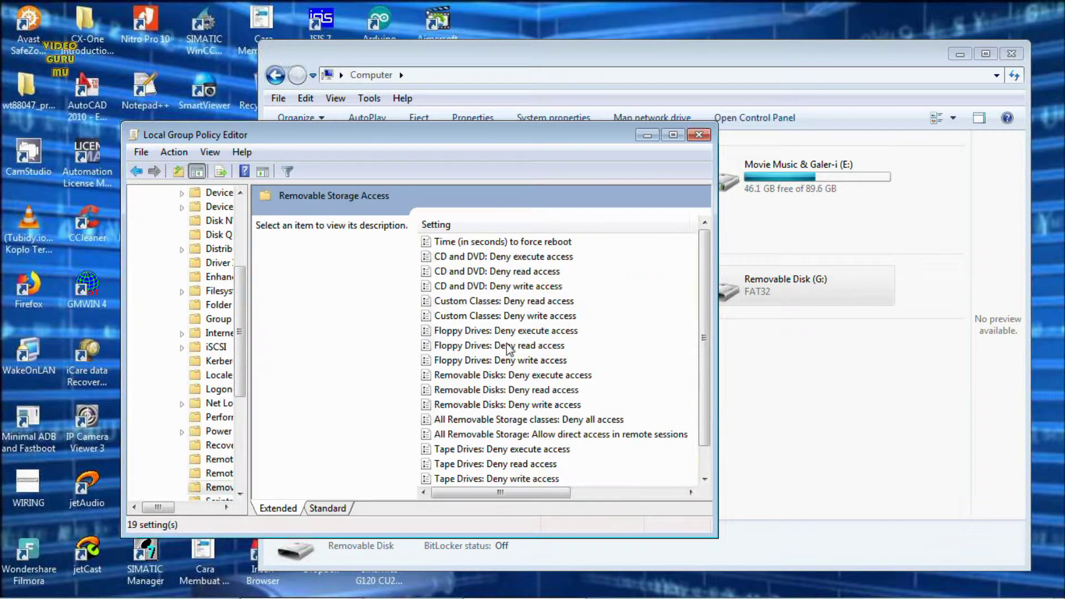
Step: Widen the editor window and set the policy "All Removable Storage classes: Deny all access" to Not Configured
{"action": "left_click", "coordinate": [561, 424]}
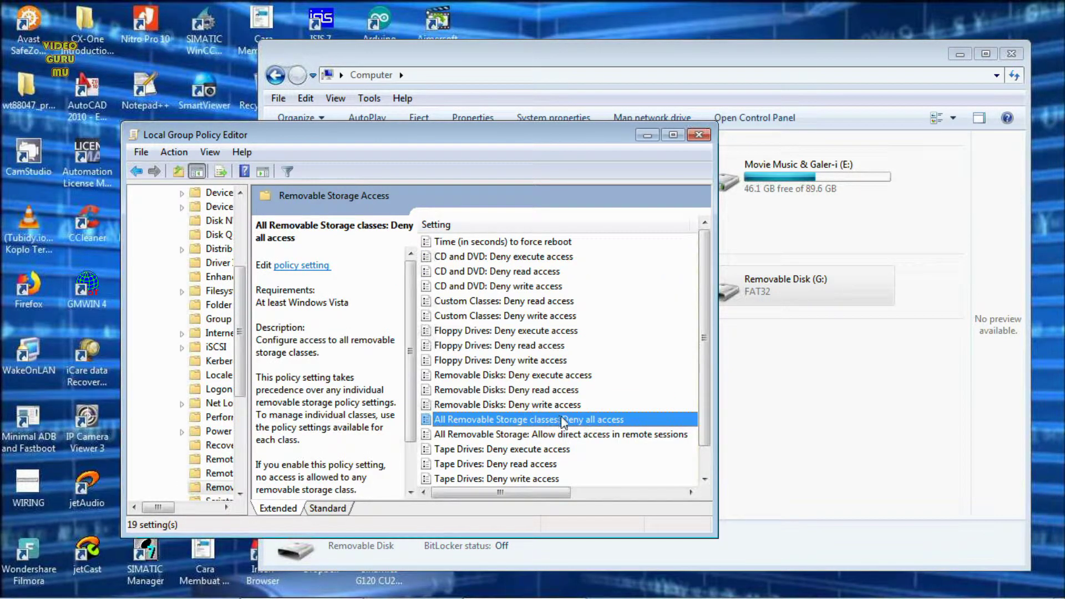
{"action": "left_click_drag", "start_coordinate": [715, 360], "coordinate": [982, 388]}
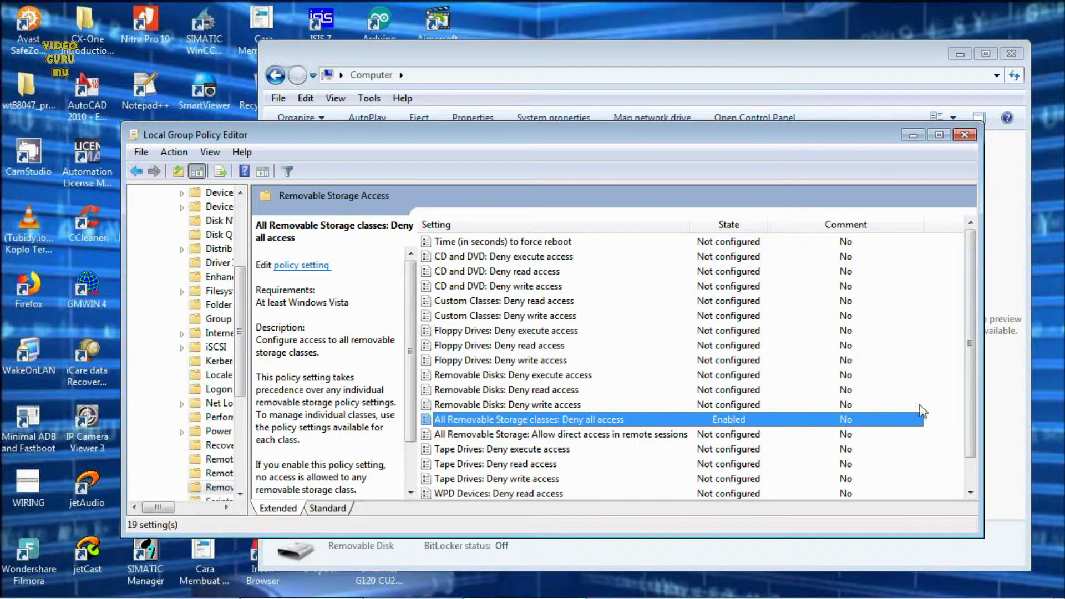
{"action": "double_click", "coordinate": [755, 422]}
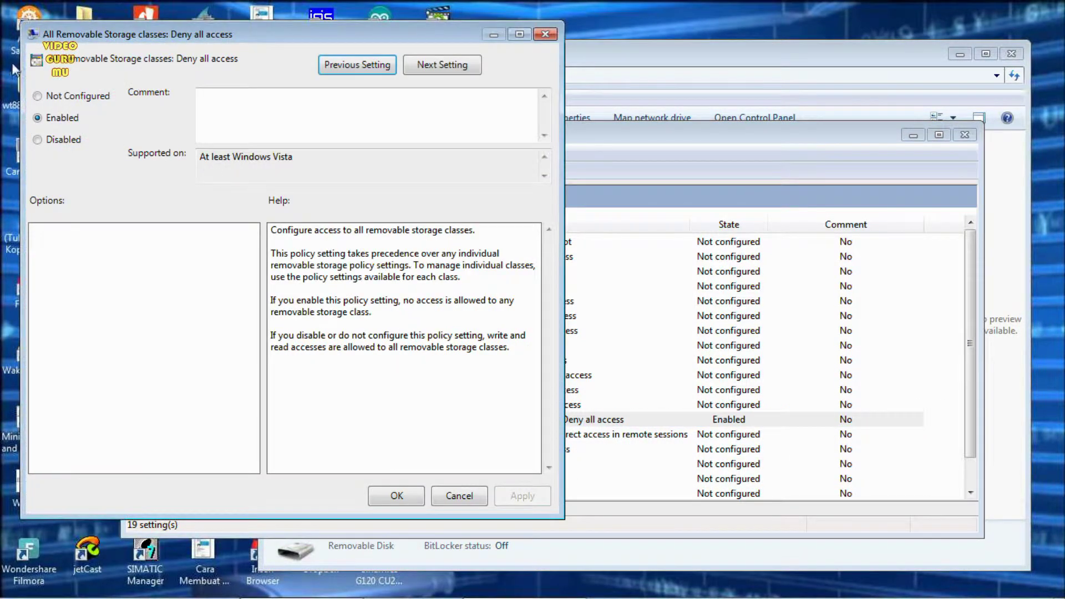
{"action": "left_click", "coordinate": [60, 99]}
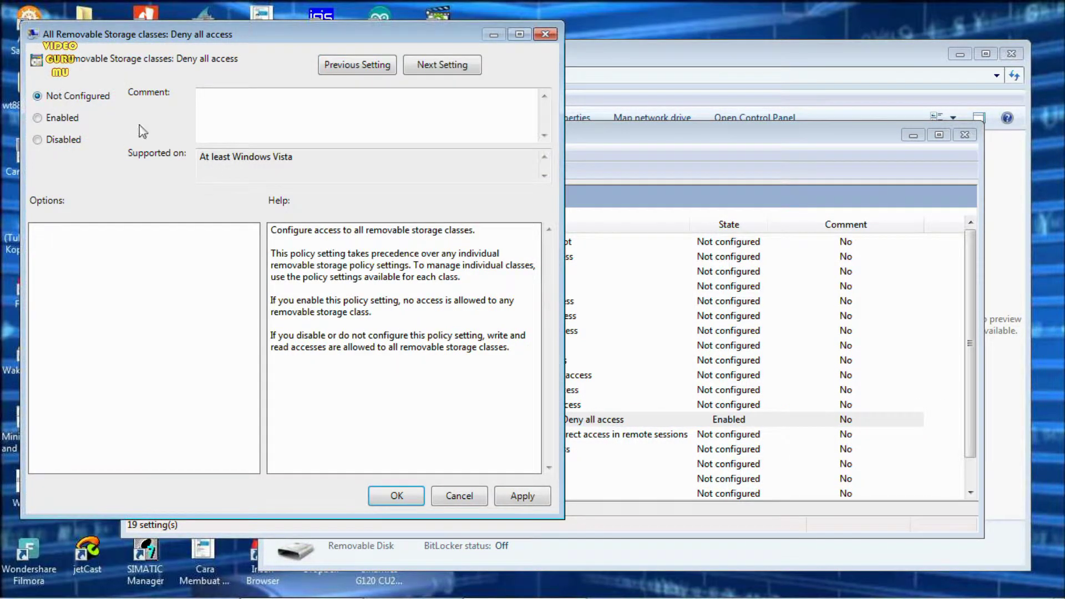
{"action": "left_click", "coordinate": [397, 495]}
Step: Open Removable Disk (G:) in the Explorer window, select the image "Transfer table no6", and return to Computer
{"action": "left_click", "coordinate": [768, 62]}
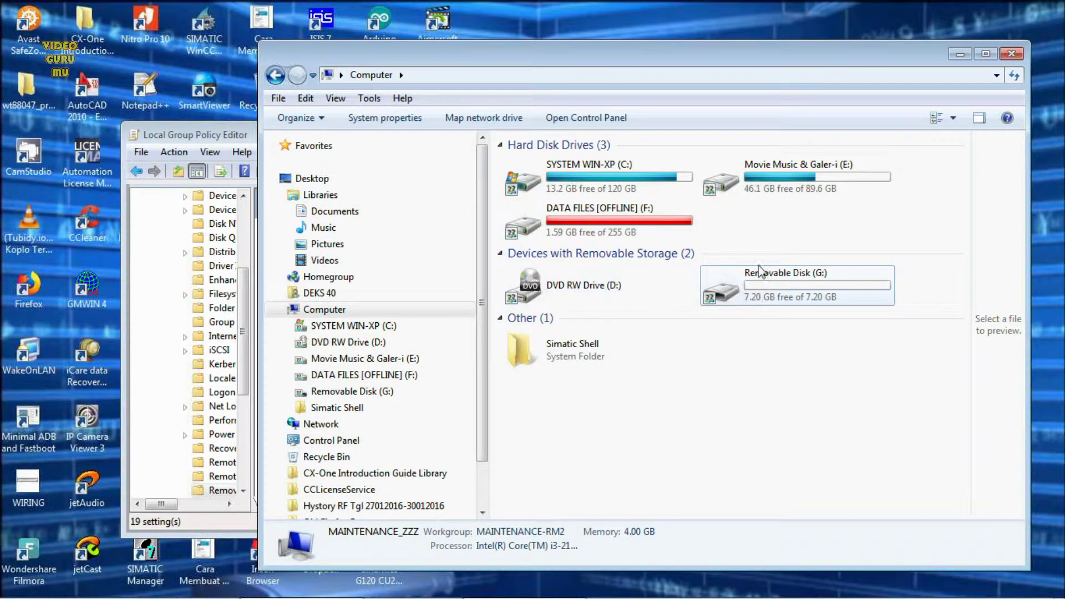
{"action": "double_click", "coordinate": [783, 285]}
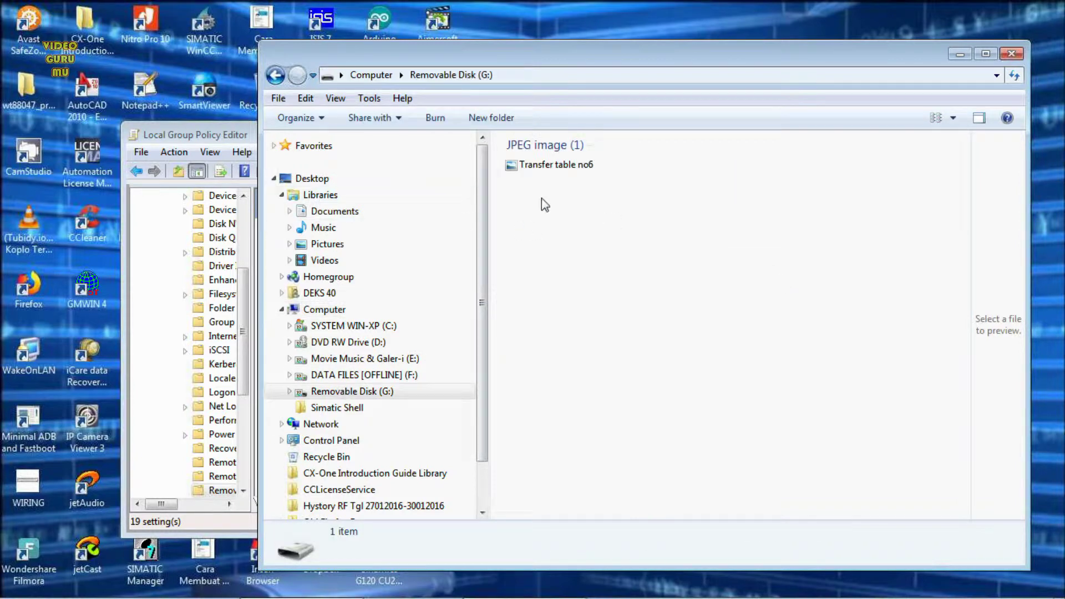
{"action": "left_click", "coordinate": [552, 169]}
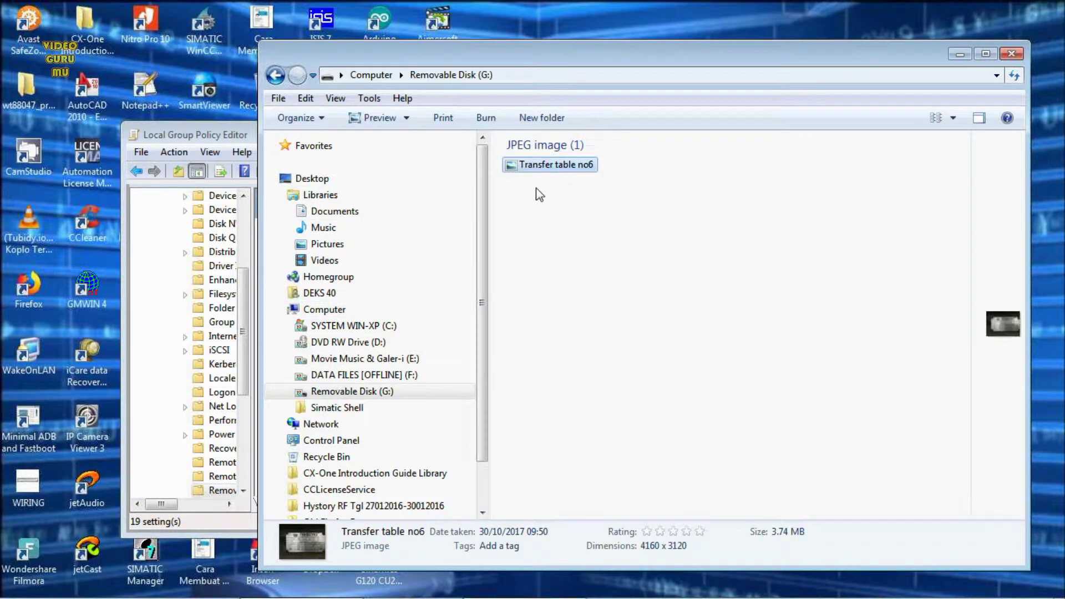
{"action": "left_click", "coordinate": [276, 75]}
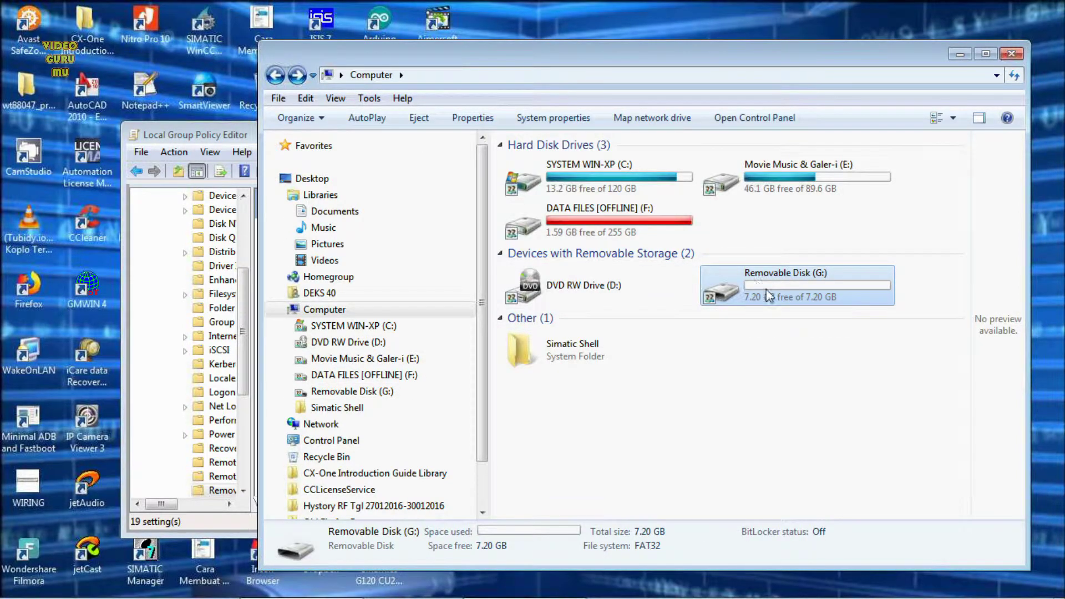
Step: Reopen the policy "All Removable Storage classes: Deny all access" in the policy editor and set it back to Enabled
{"action": "mouse_move", "coordinate": [819, 289]}
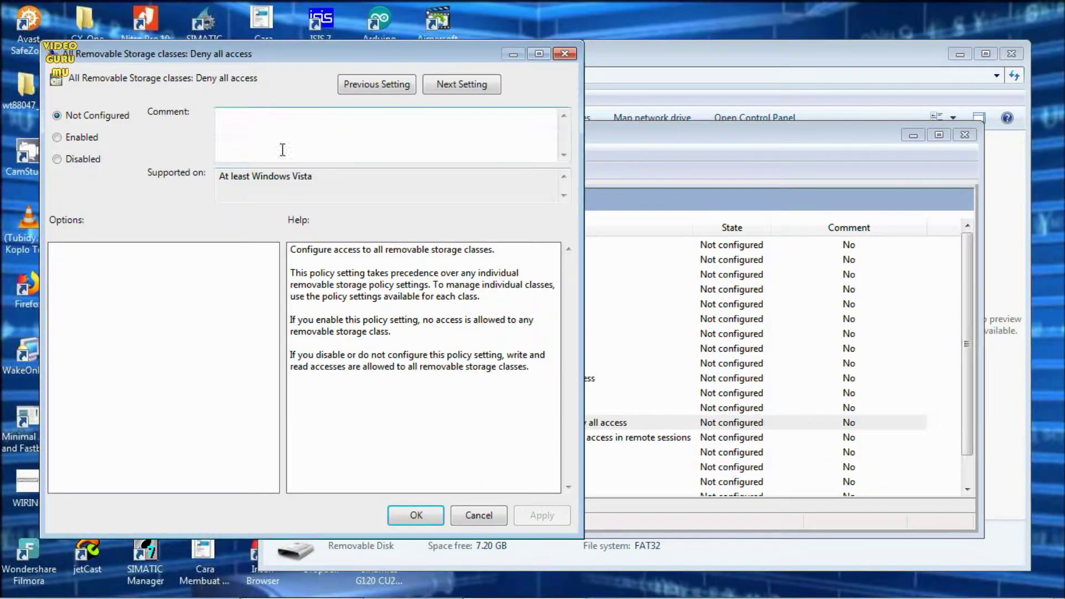
{"action": "left_click", "coordinate": [82, 138]}
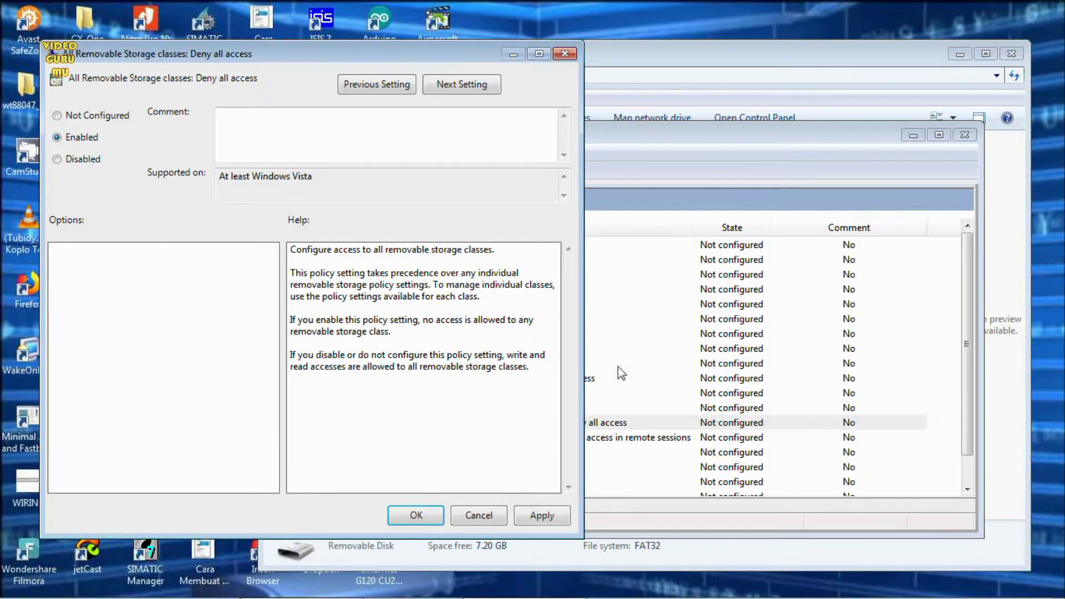
{"action": "left_click", "coordinate": [522, 520]}
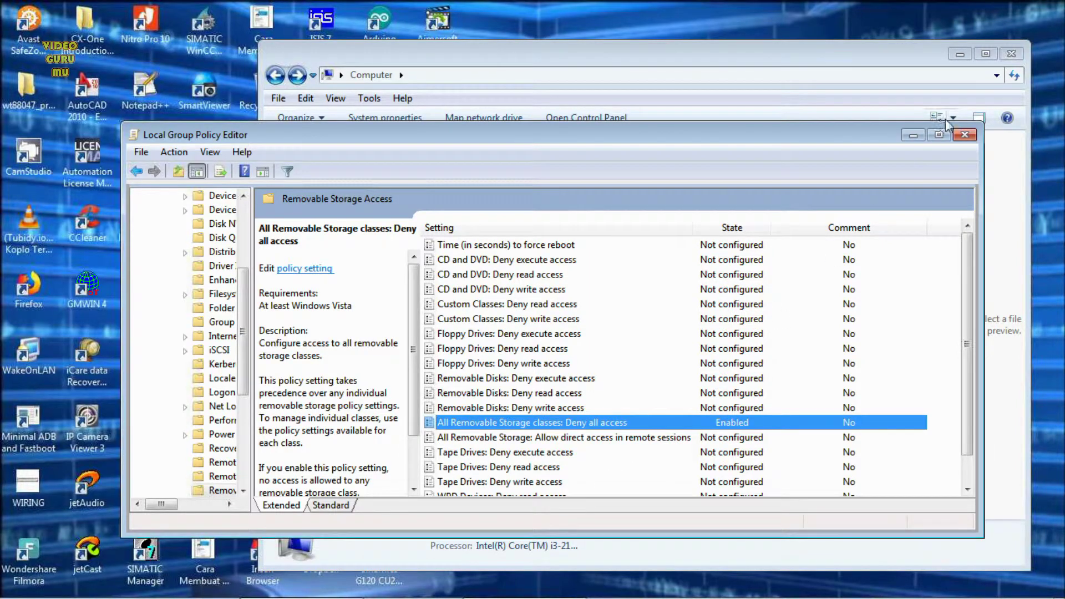
Step: Try to open Removable Disk (G:) again in the Computer window, and close both Explorer and the Local Group Policy Editor
{"action": "left_click", "coordinate": [946, 121]}
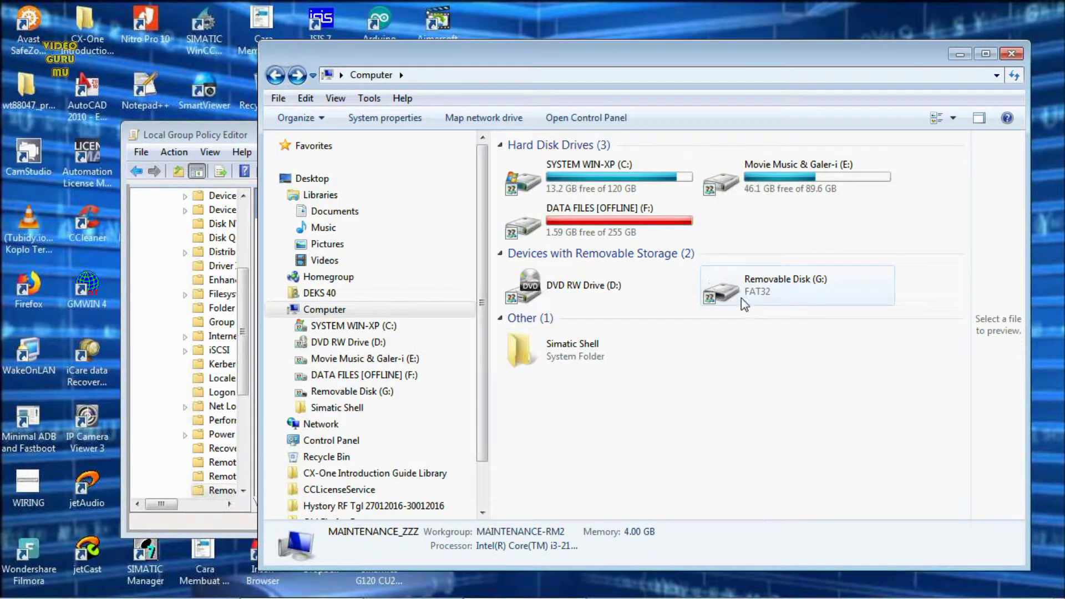
{"action": "left_click", "coordinate": [766, 301]}
{"action": "double_click", "coordinate": [765, 298]}
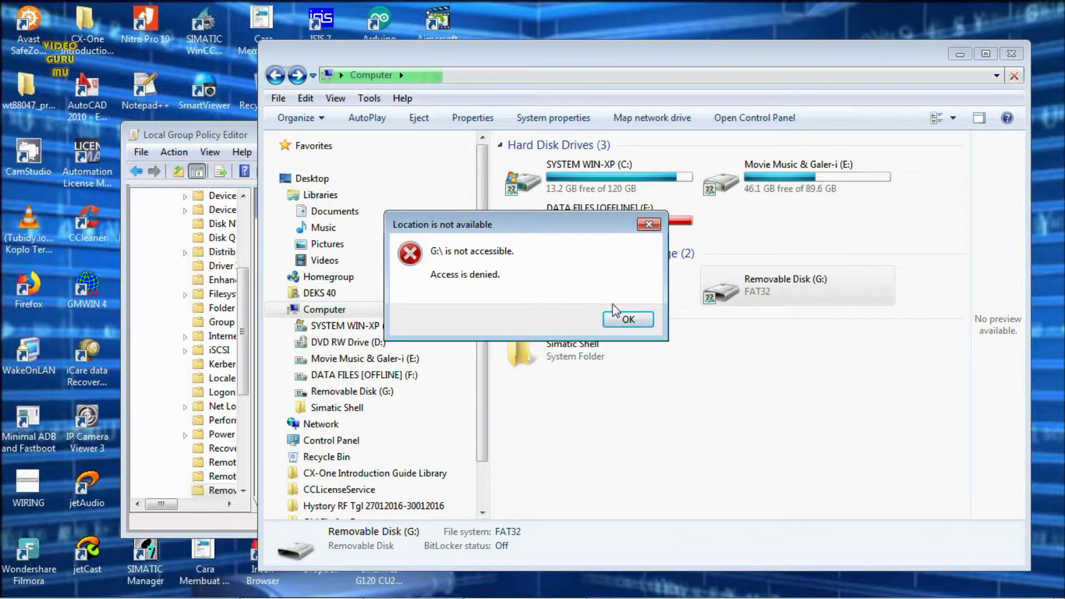
{"action": "left_click", "coordinate": [622, 317]}
{"action": "left_click", "coordinate": [1005, 54]}
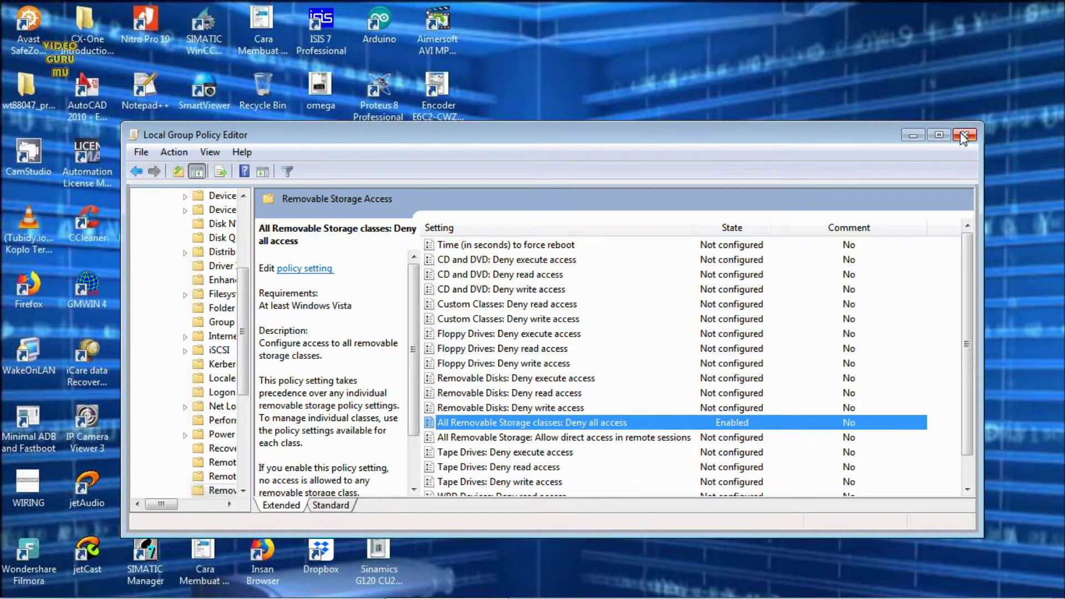
{"action": "left_click", "coordinate": [965, 135]}
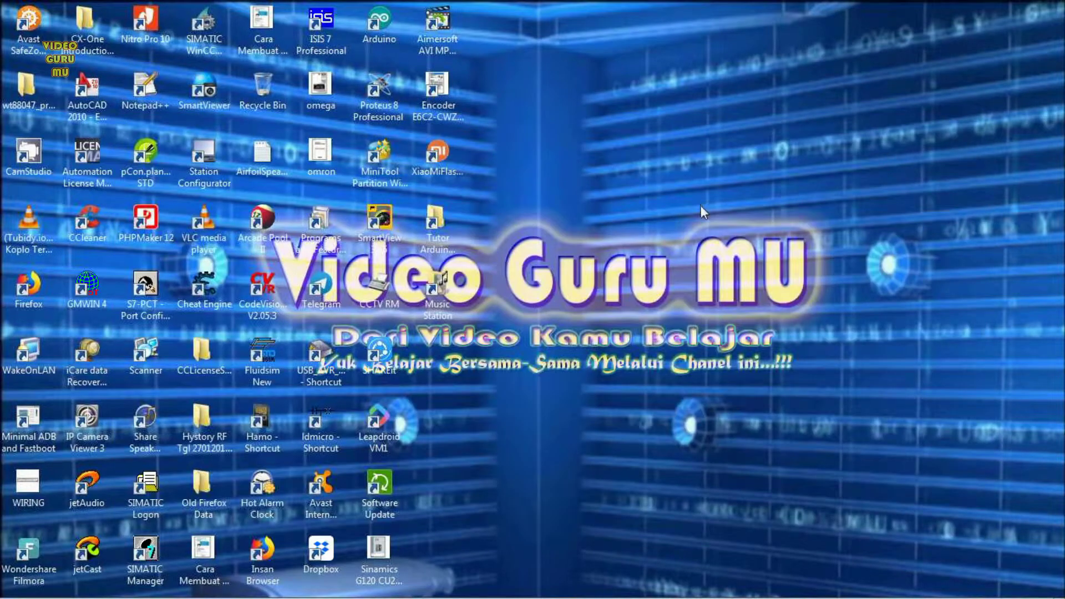